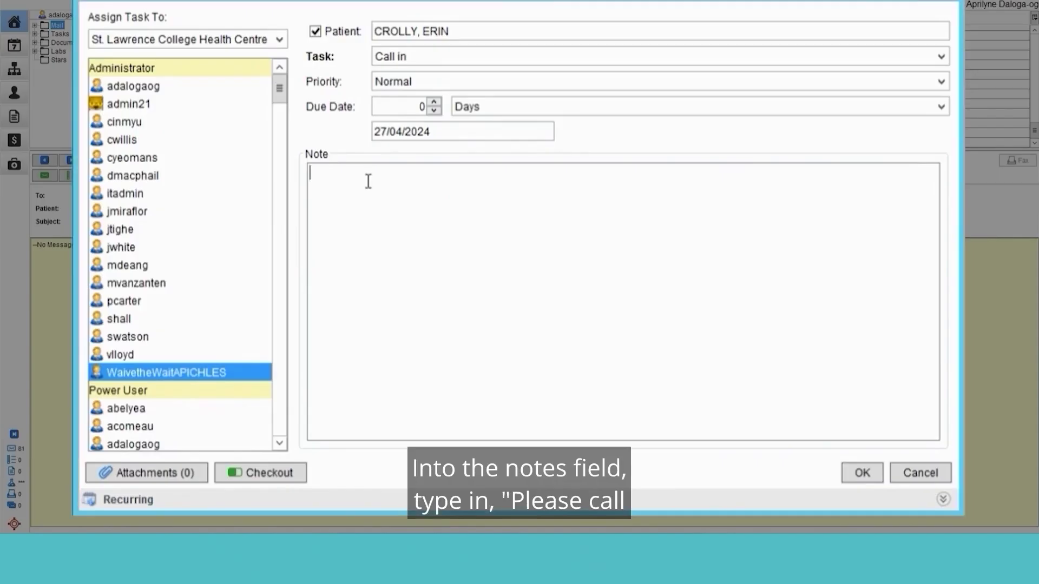
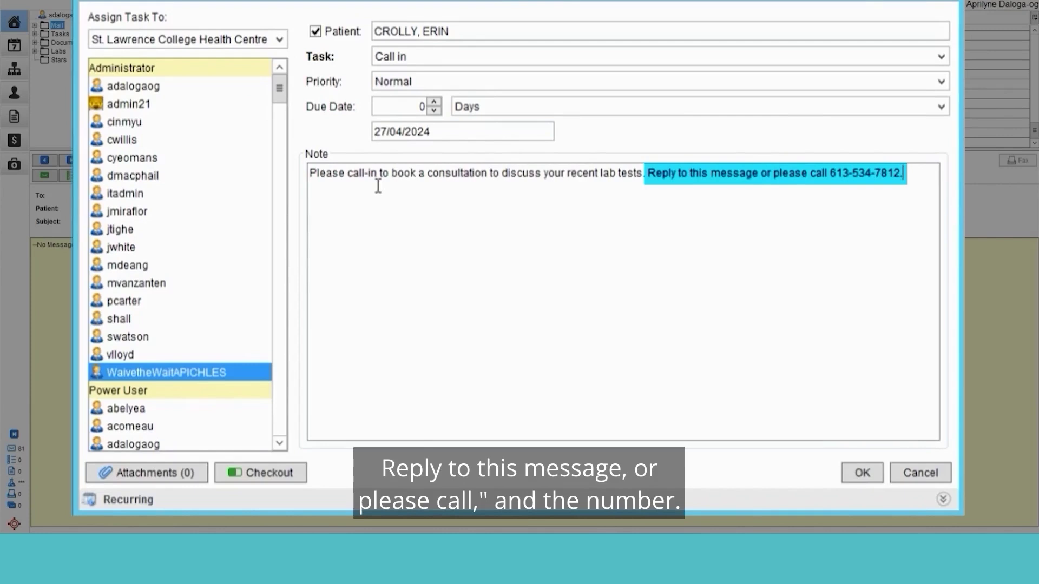
# Submit the call-in task and reopen it from the Tasks inbox
pyautogui.click(860, 472)
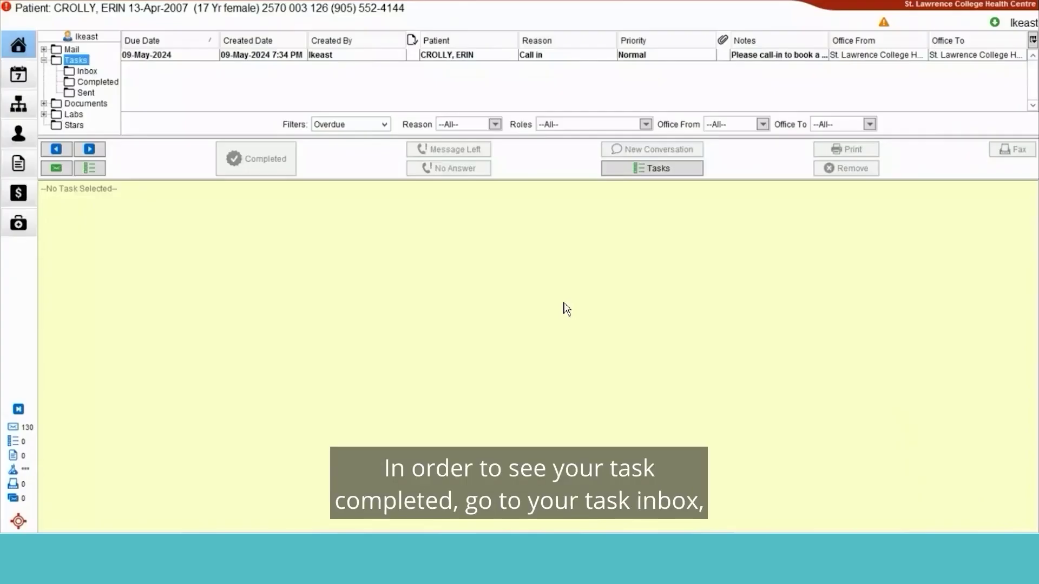
pyautogui.click(87, 71)
pyautogui.click(248, 57)
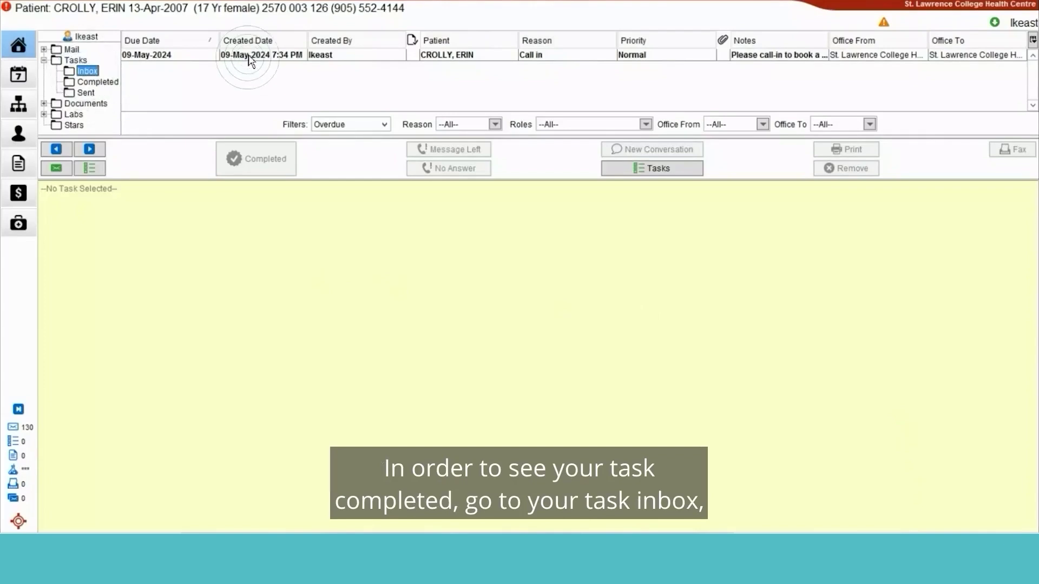
pyautogui.doubleClick(250, 61)
# Mark the call-in task Completed and view it in the Completed folder
pyautogui.click(18, 488)
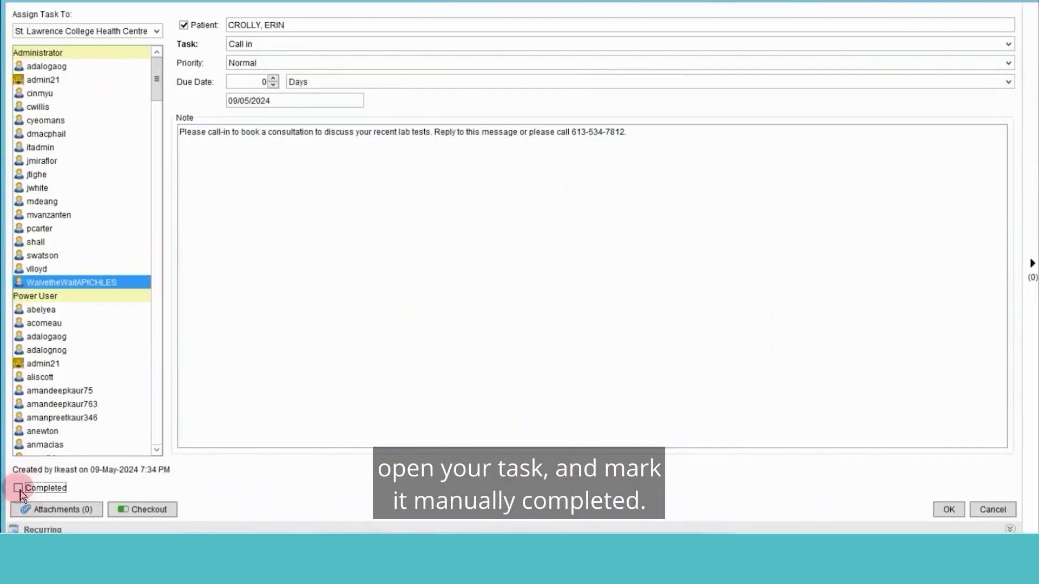
pyautogui.click(949, 509)
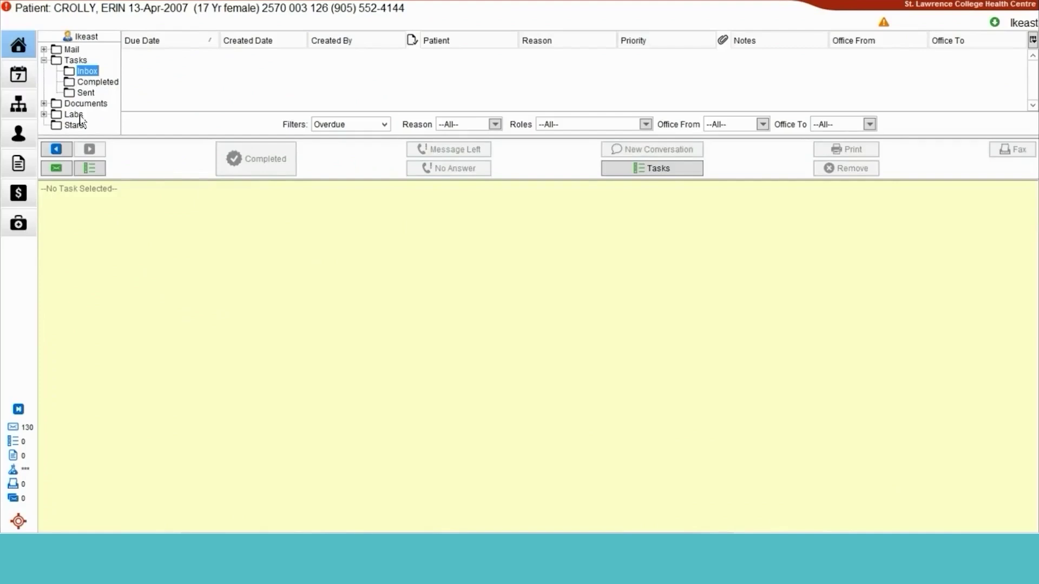
pyautogui.click(95, 81)
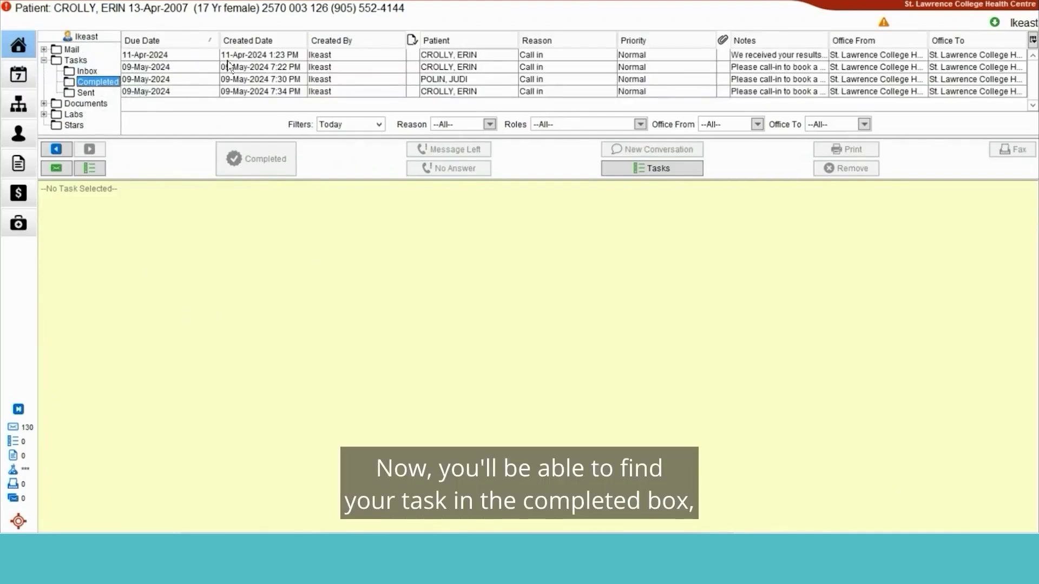
pyautogui.click(199, 56)
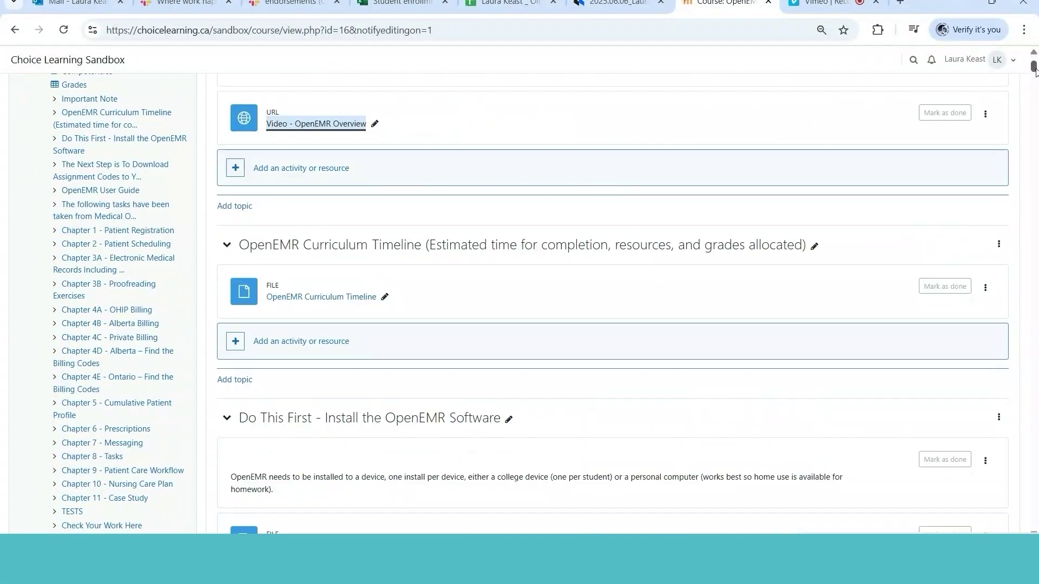
# Scroll the OpenEMR course page down to the Chapter 1 - Patient Registration section
pyautogui.scroll(-1, 1034, 69)
pyautogui.scroll(-1, 1035, 70)
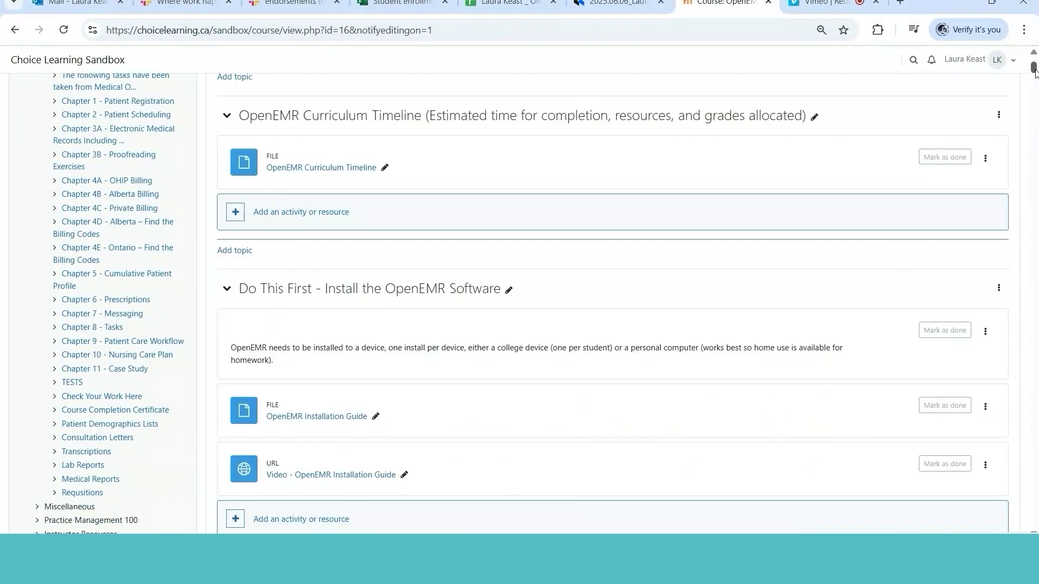
pyautogui.scroll(-1, 1034, 69)
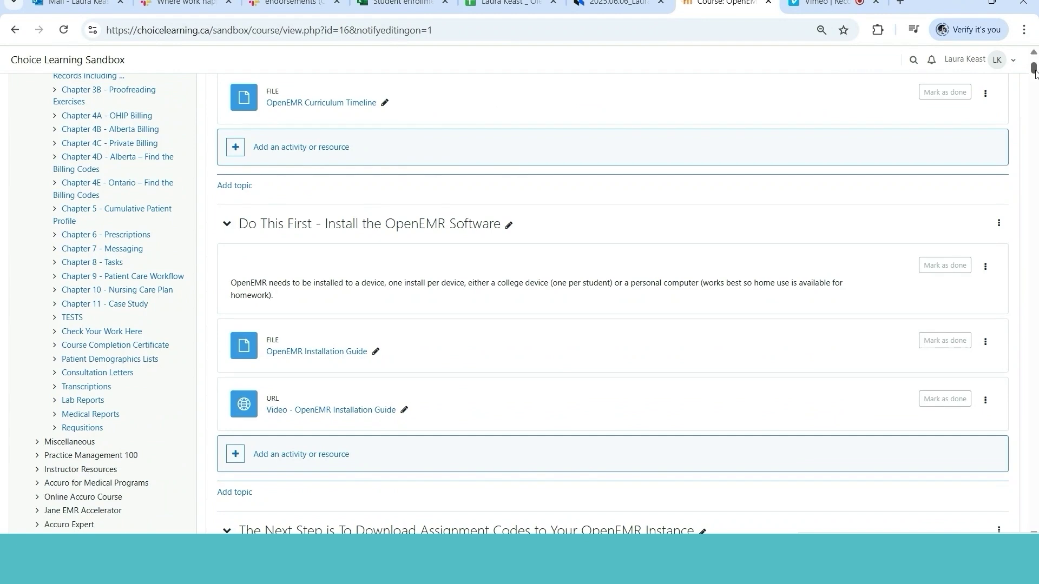
pyautogui.scroll(-1, 1034, 70)
pyautogui.scroll(-1, 1035, 70)
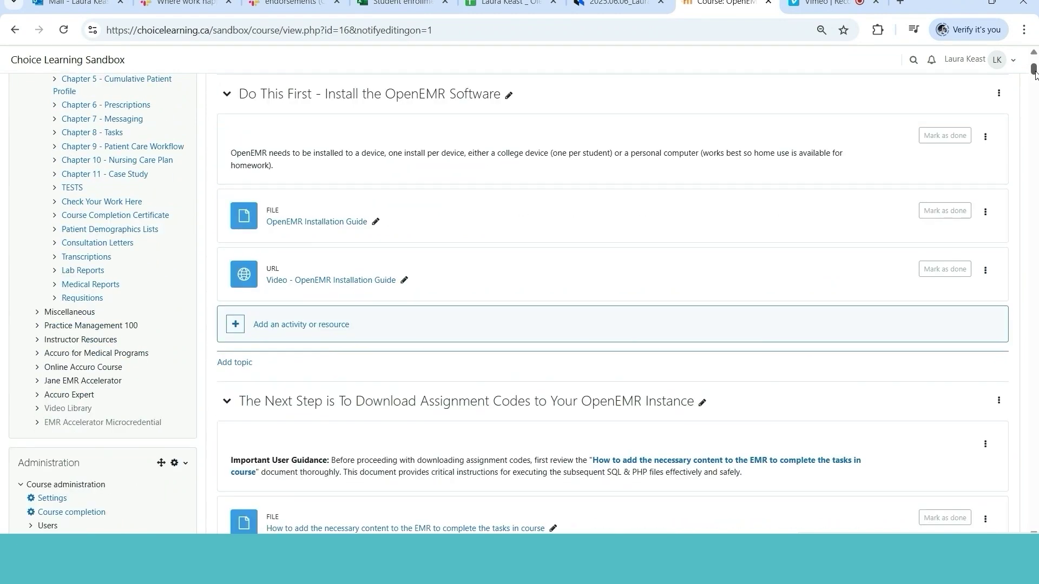
pyautogui.scroll(-2, 1034, 71)
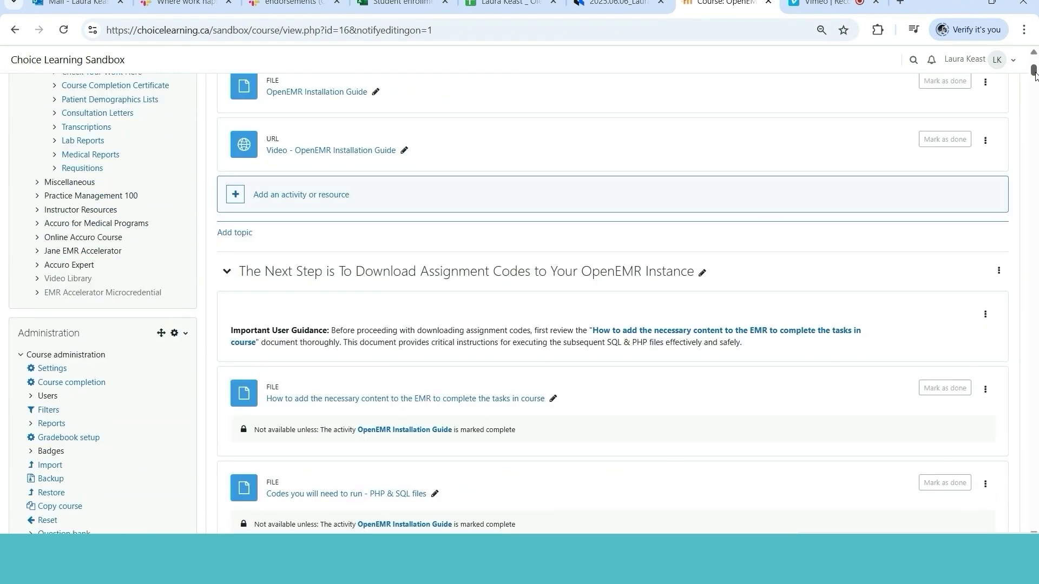
pyautogui.scroll(-1, 1034, 73)
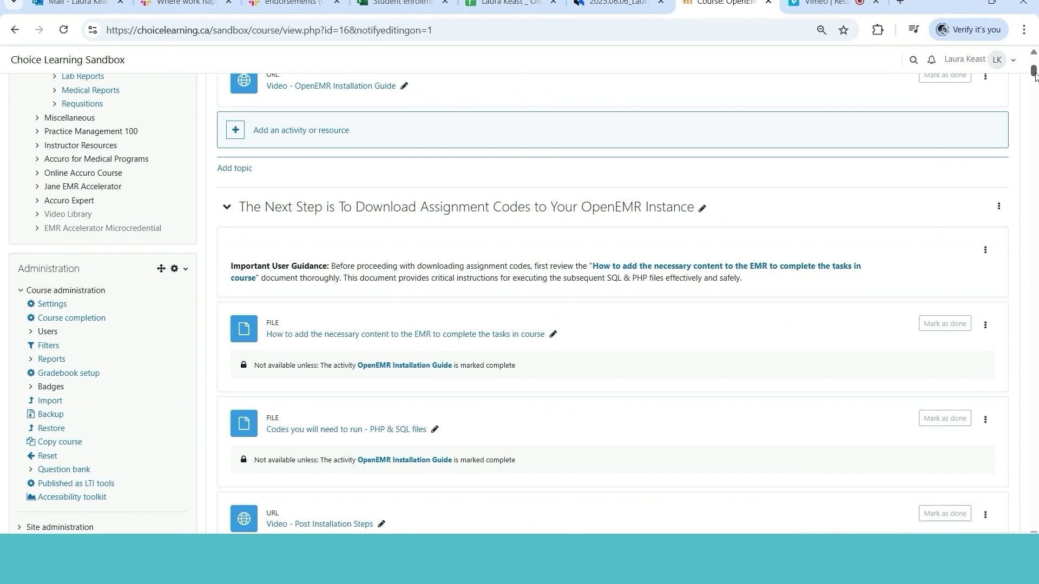
pyautogui.scroll(-2, 1034, 76)
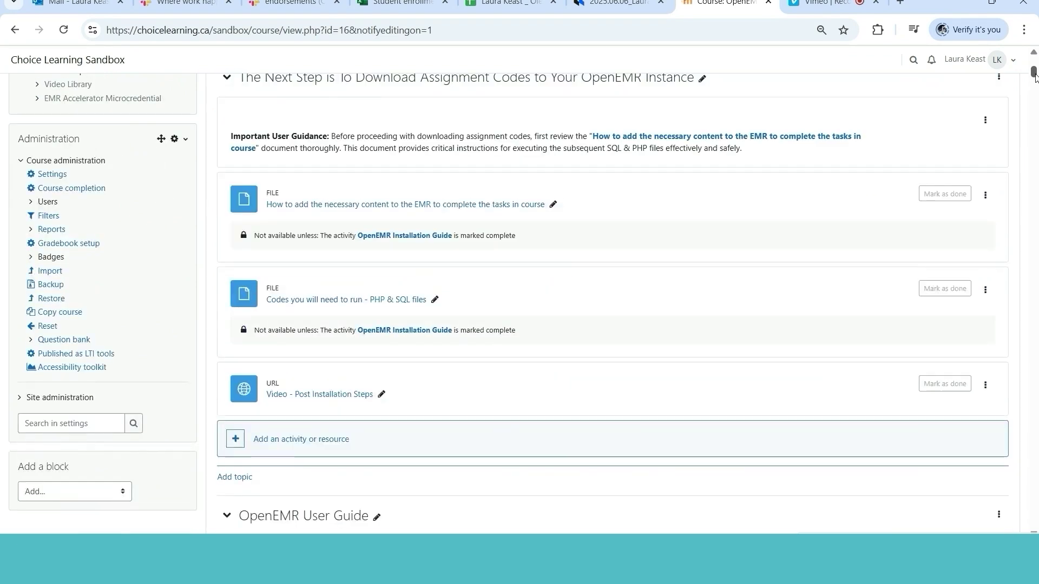
pyautogui.scroll(-2, 1034, 76)
pyautogui.scroll(-1, 1034, 77)
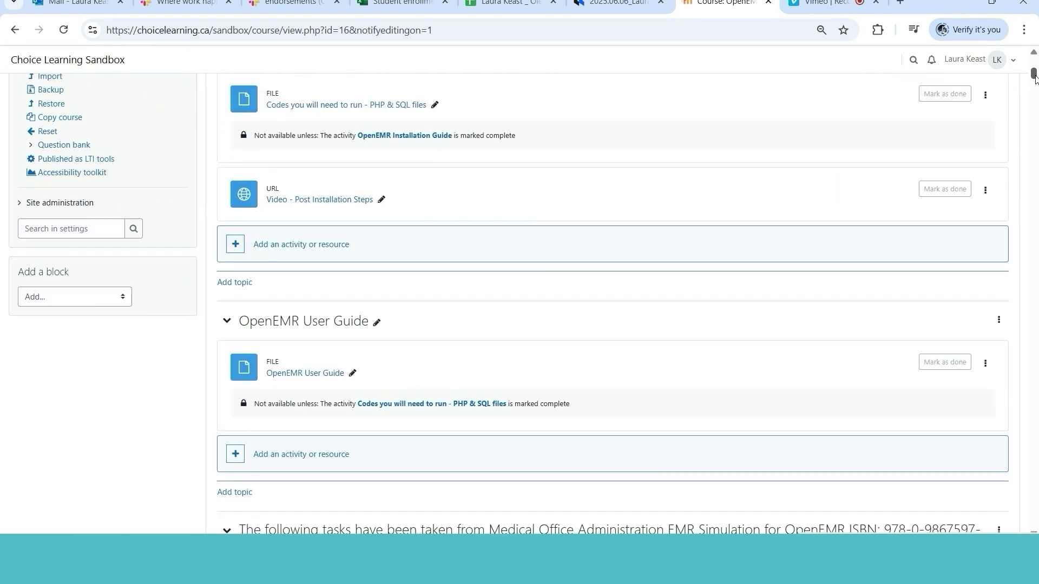
pyautogui.scroll(-2, 1034, 77)
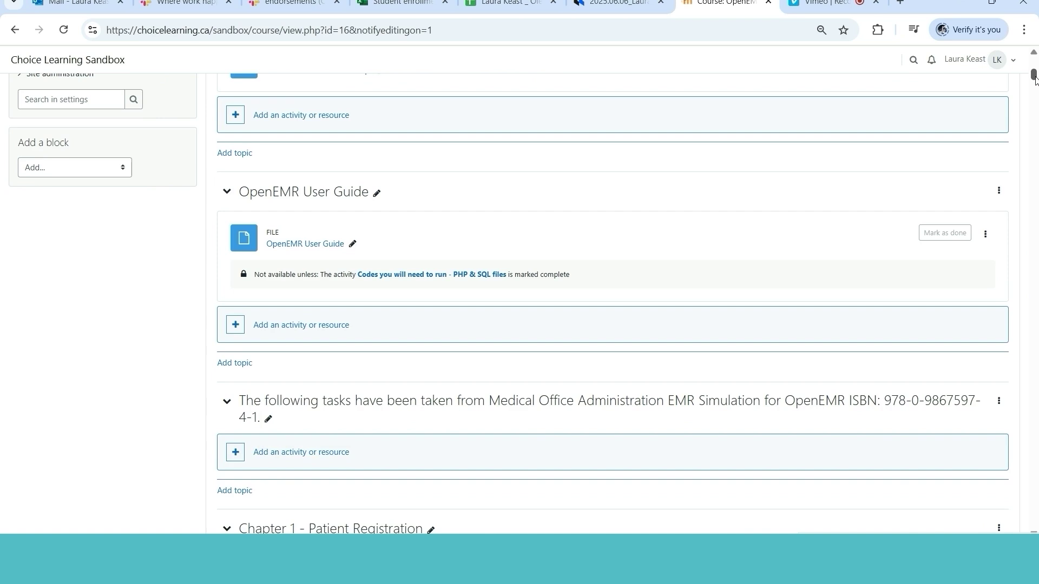
pyautogui.scroll(-1, 1034, 77)
pyautogui.scroll(-1, 1034, 77)
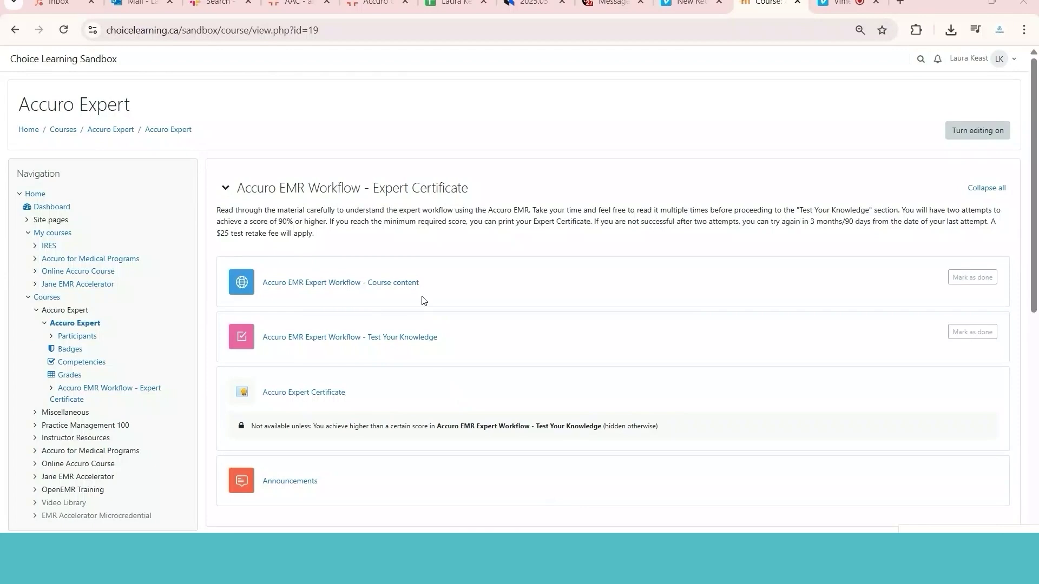
# Resume the last Test Your Knowledge quiz preview and scroll through its questions
pyautogui.click(417, 339)
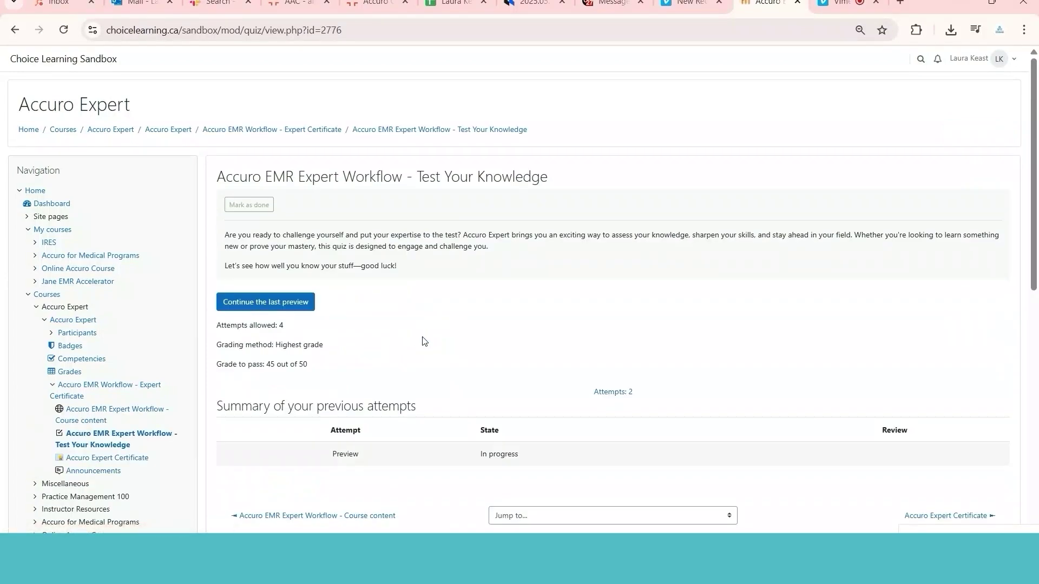
pyautogui.click(304, 303)
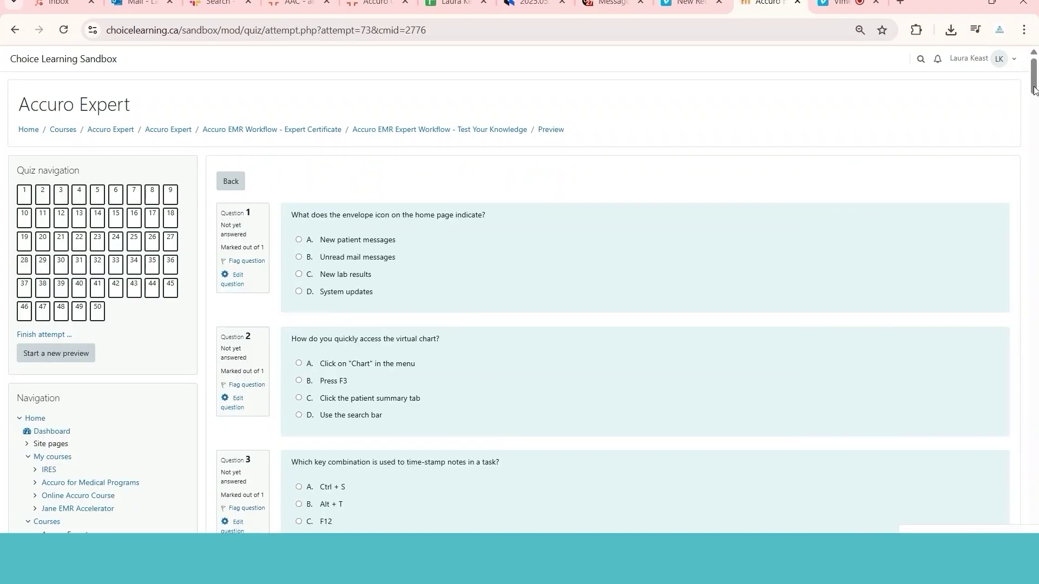
pyautogui.moveTo(1034, 90); pyautogui.dragTo(1034, 115)
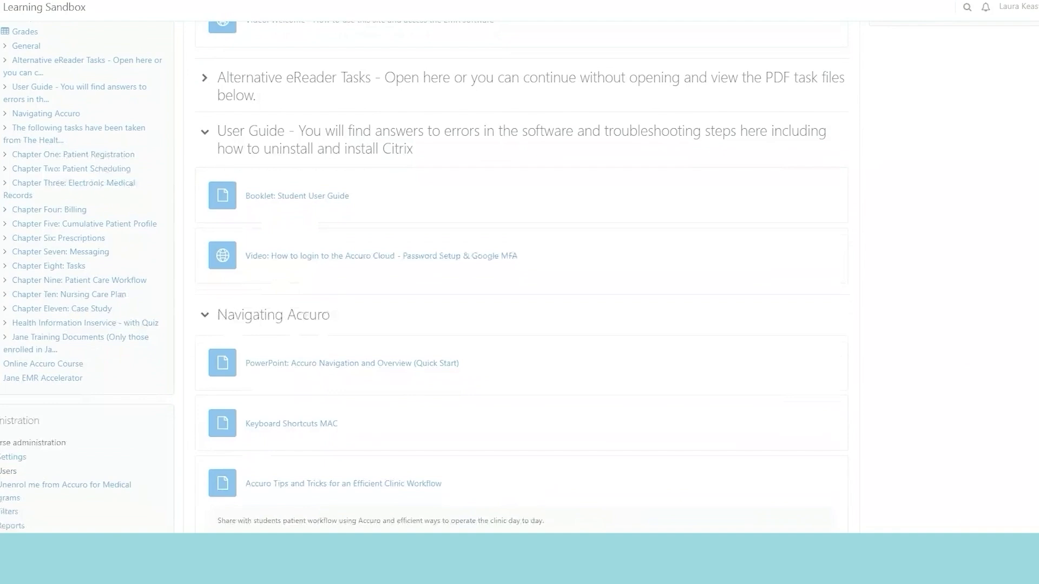
# Scroll past the chapter sections to the 2025 Patient Demographic List Self-Led resource
pyautogui.scroll(-2, 519, 270)
pyautogui.scroll(-3, 519, 270)
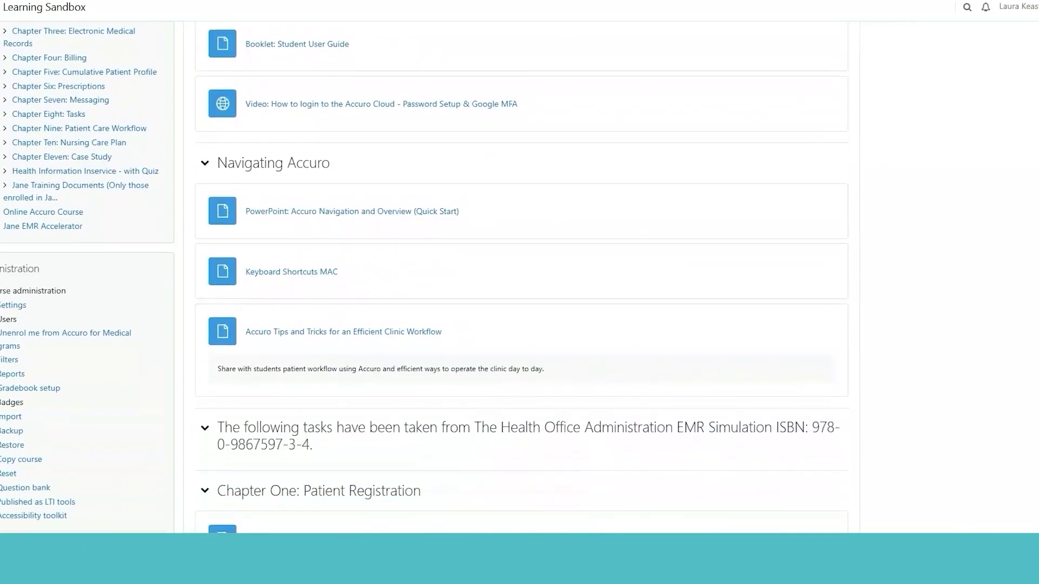
pyautogui.scroll(-2, 519, 270)
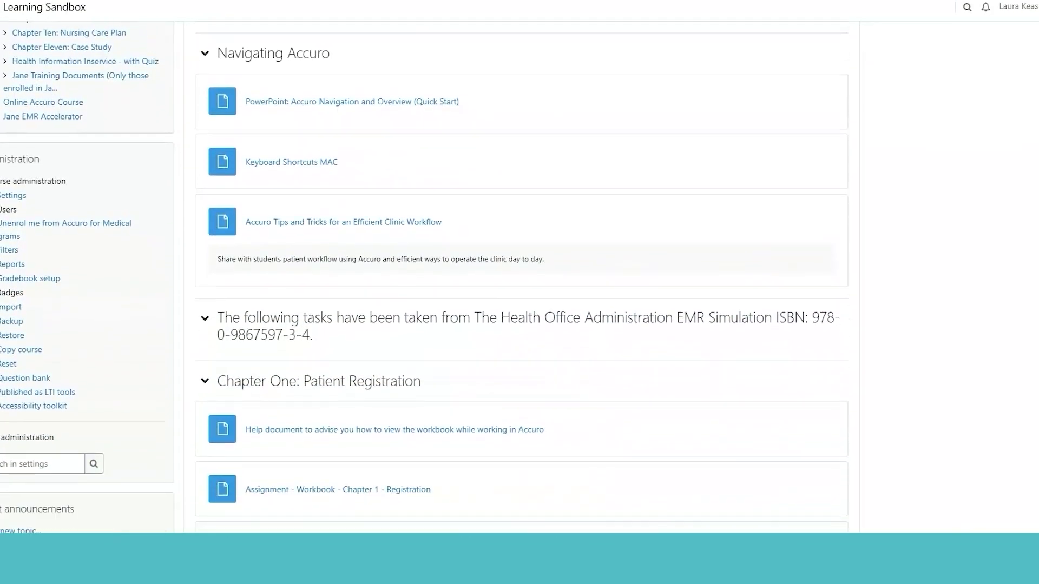
pyautogui.scroll(-3, 520, 270)
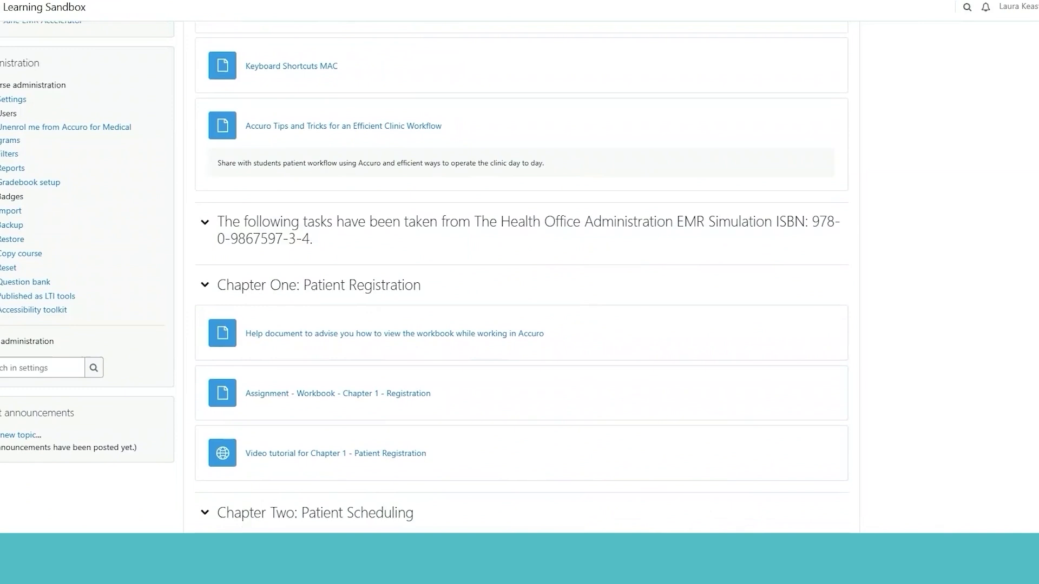
pyautogui.scroll(-3, 519, 270)
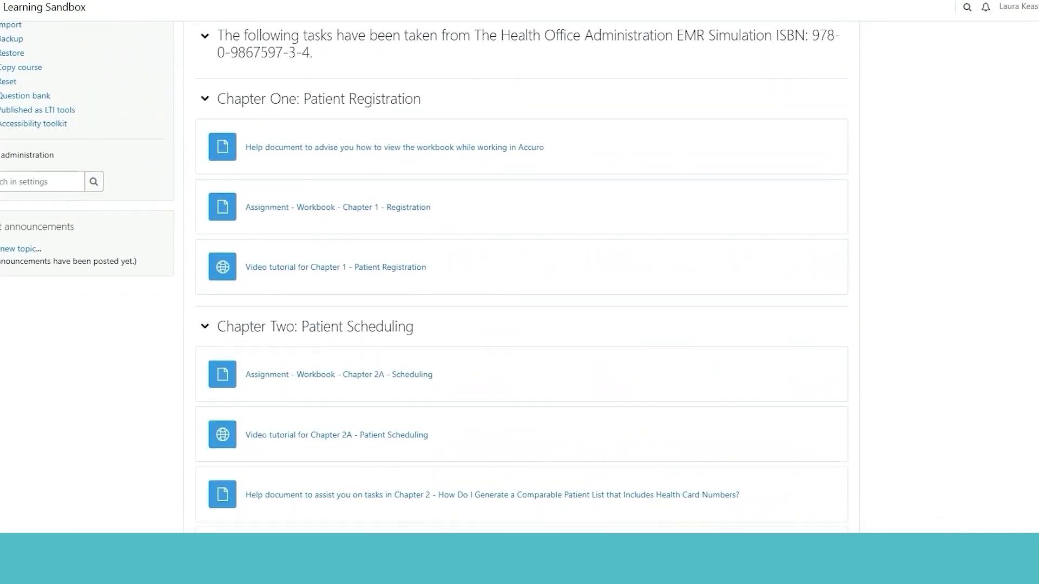
pyautogui.scroll(-3, 520, 270)
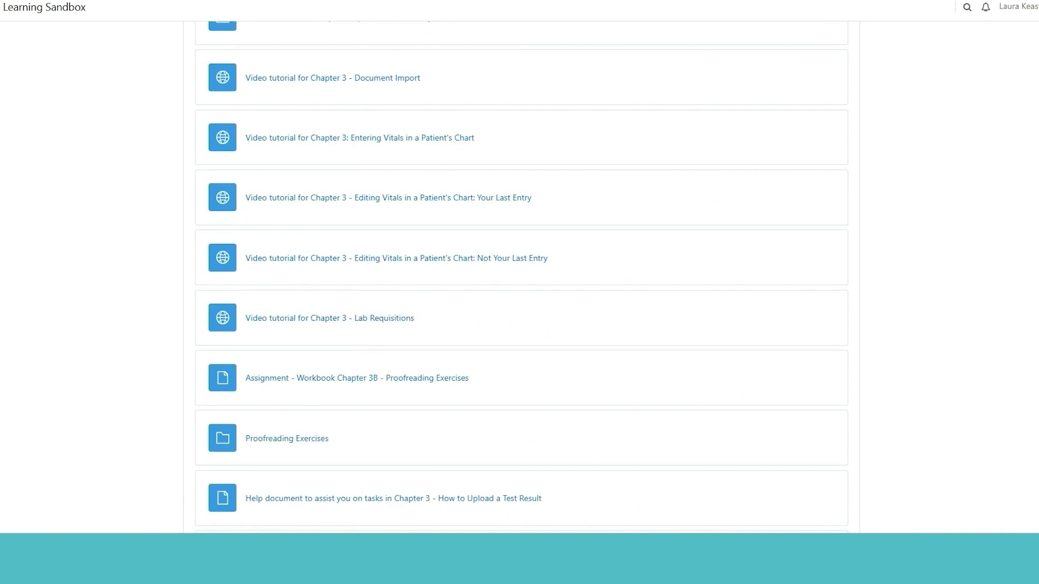
pyautogui.scroll(-1, 519, 270)
pyautogui.scroll(-2, 519, 270)
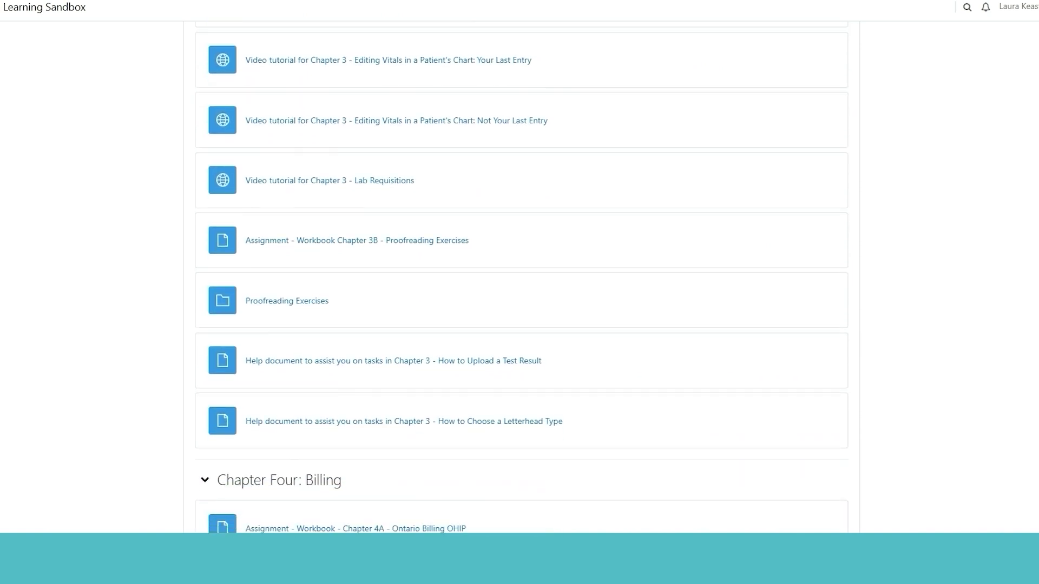
pyautogui.scroll(-8, 519, 270)
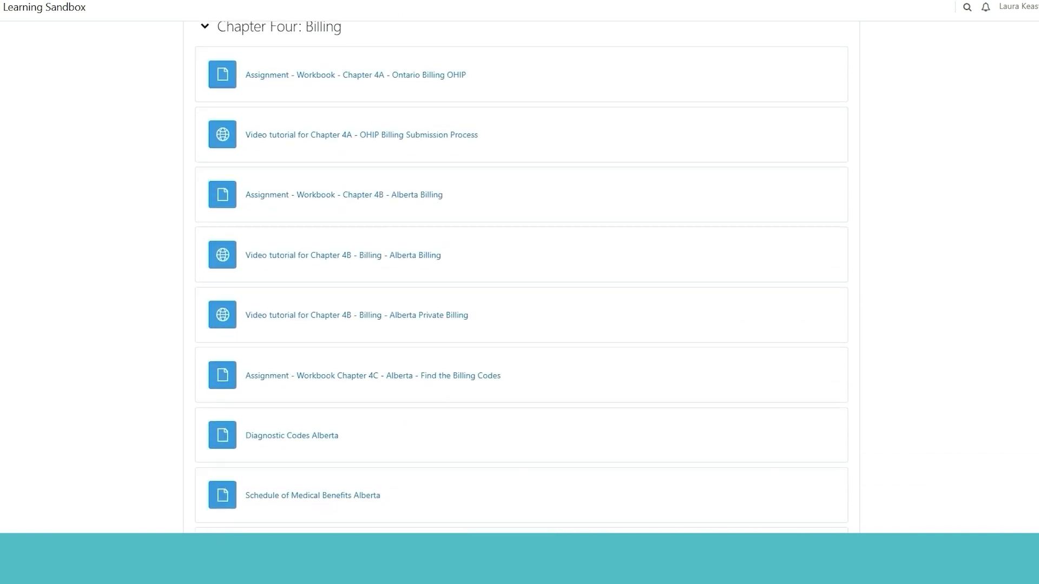
pyautogui.scroll(-15, 519, 270)
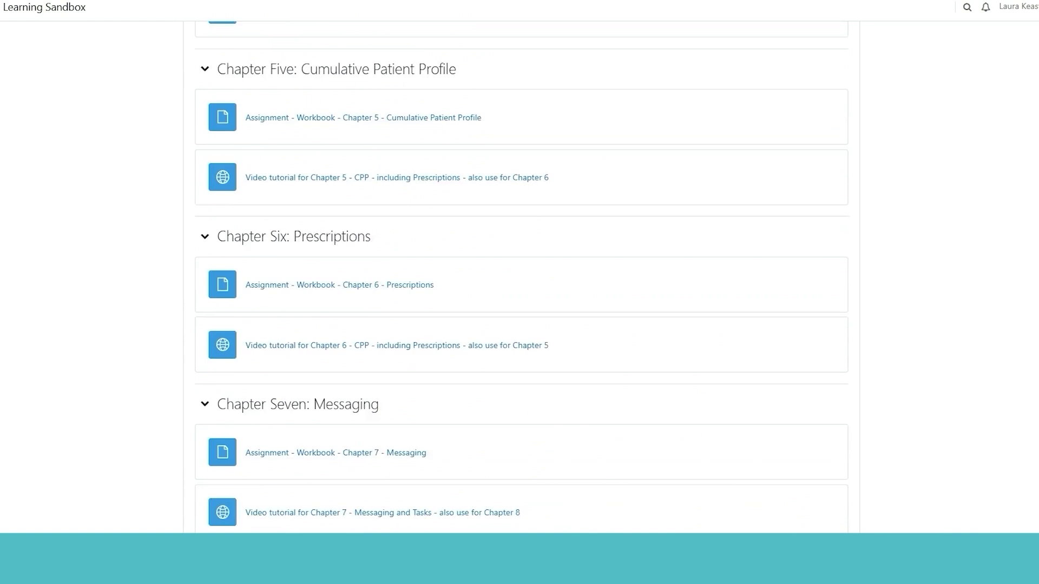
pyautogui.scroll(-7, 520, 270)
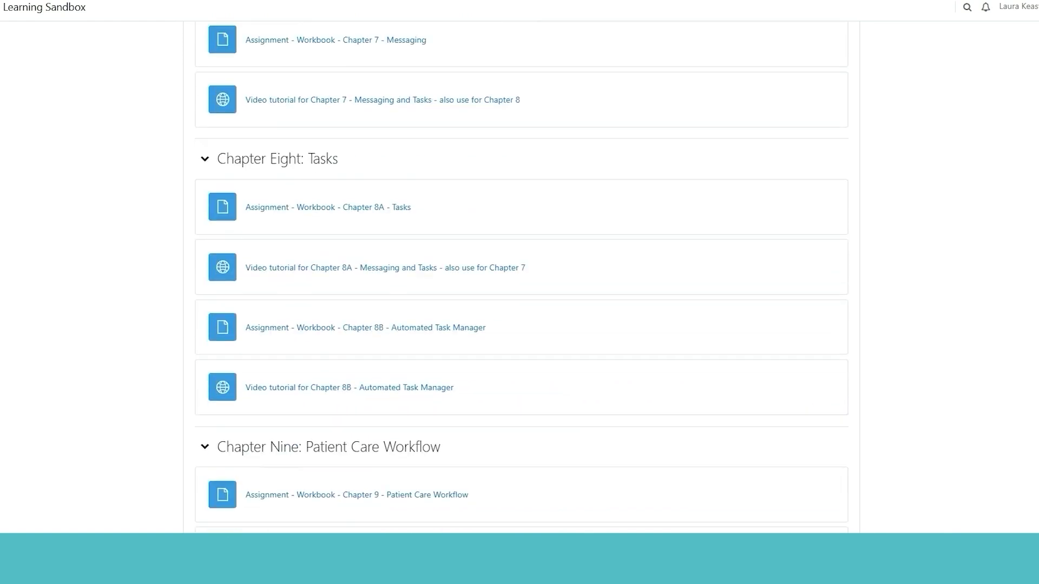
pyautogui.scroll(-10, 519, 271)
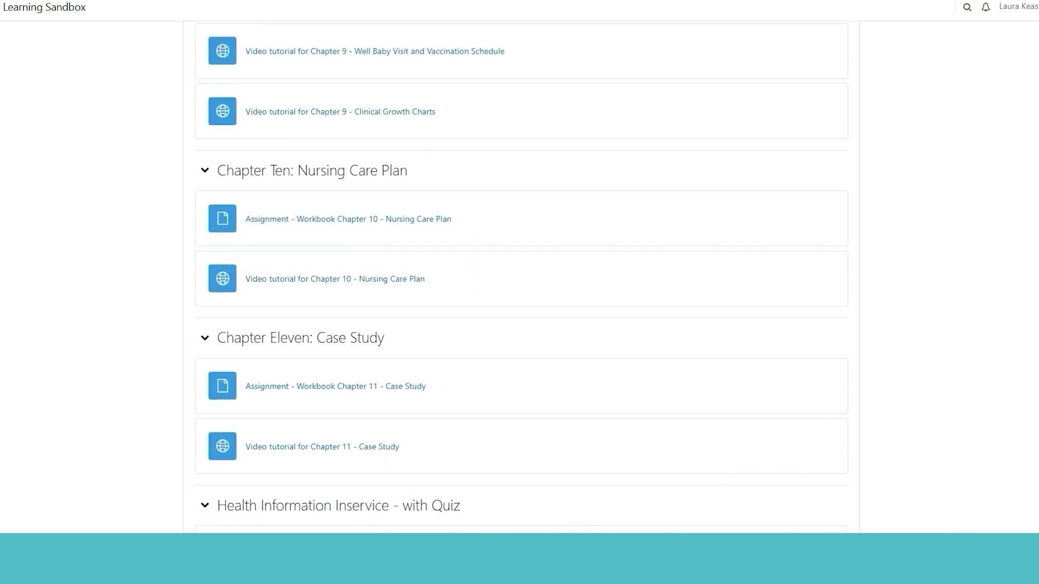
pyautogui.scroll(-8, 519, 270)
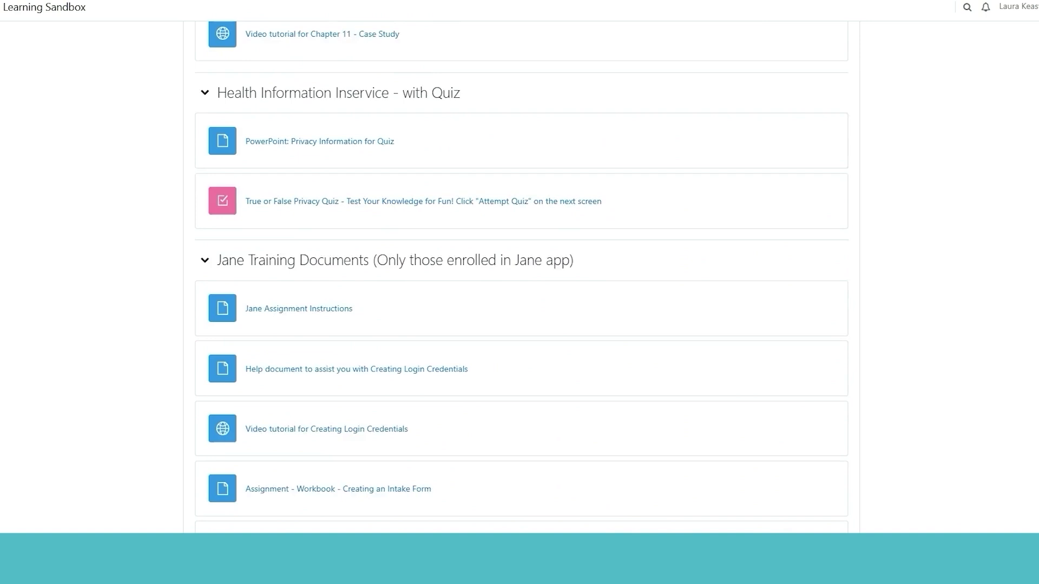
pyautogui.scroll(-5, 520, 271)
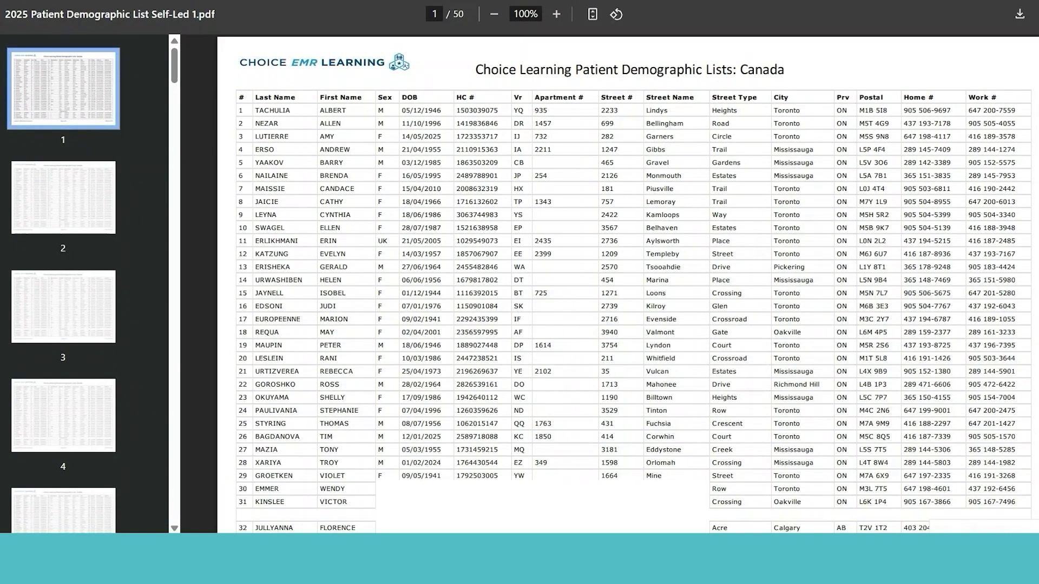
# Scroll through pages 1–3 of the Canadian patient demographic list PDF
pyautogui.scroll(-10, 628, 282)
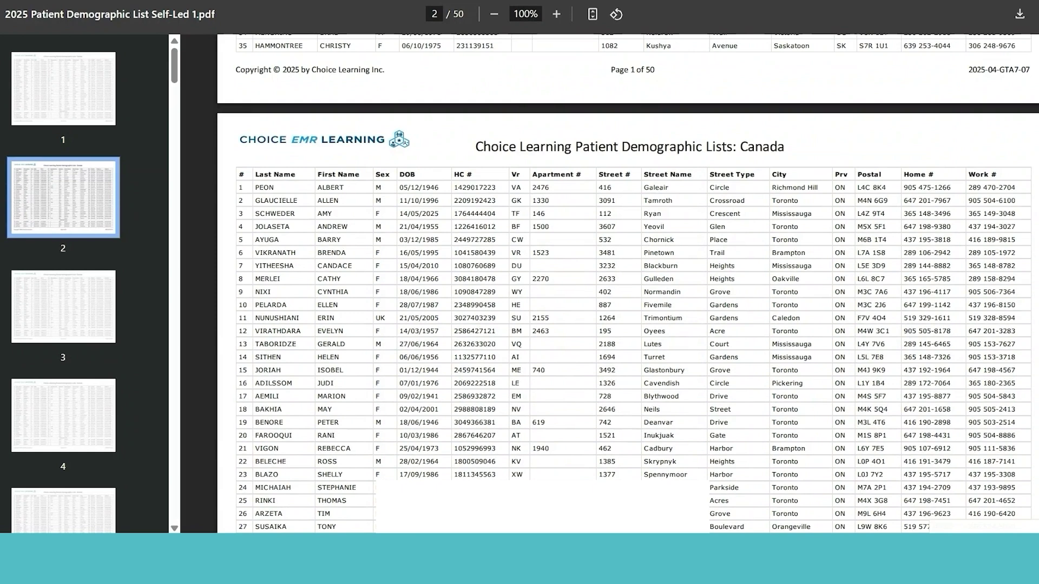
pyautogui.scroll(-5, 627, 281)
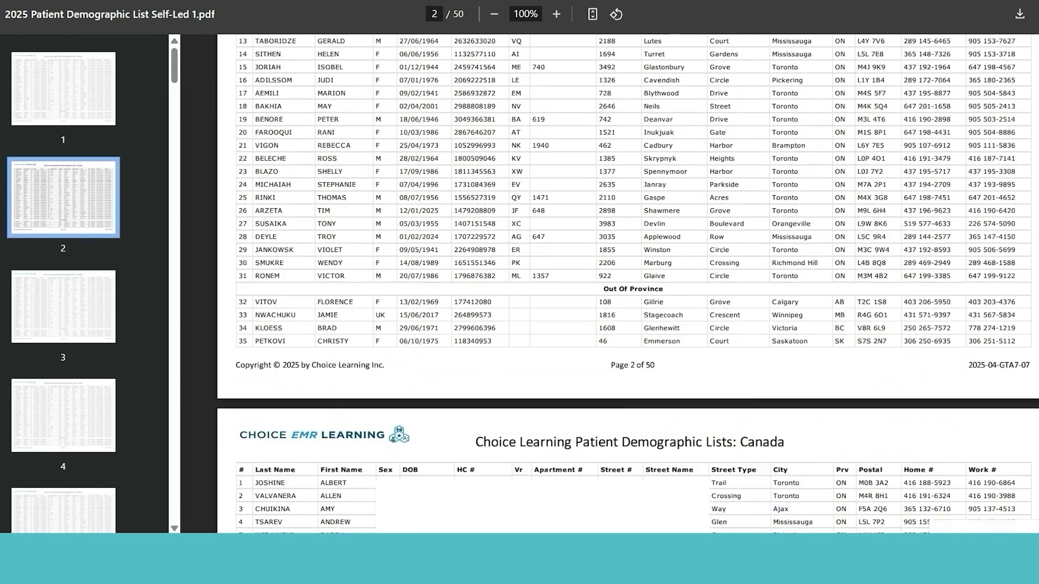
pyautogui.scroll(-5, 628, 281)
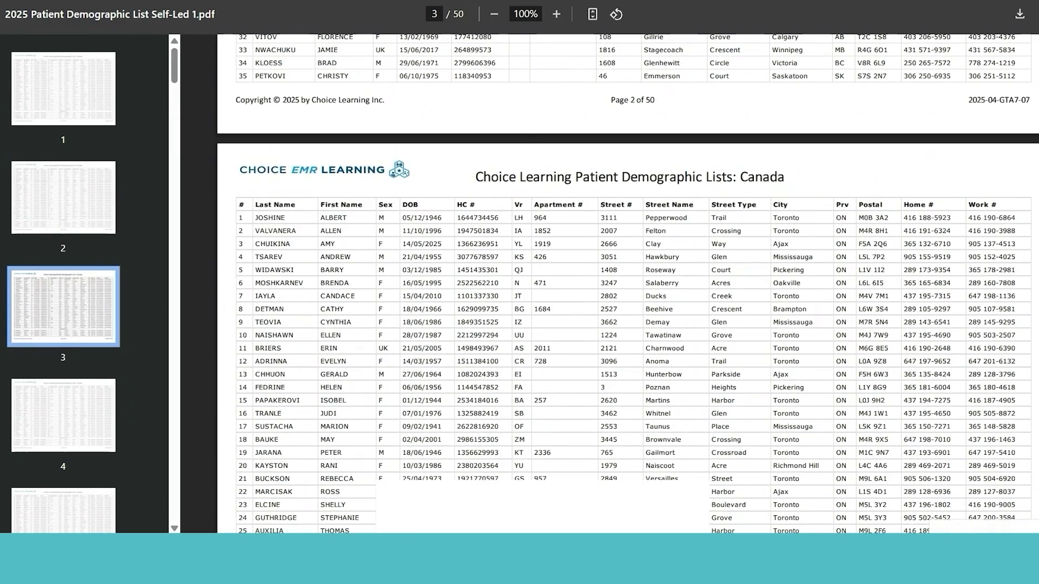
pyautogui.scroll(-3, 628, 281)
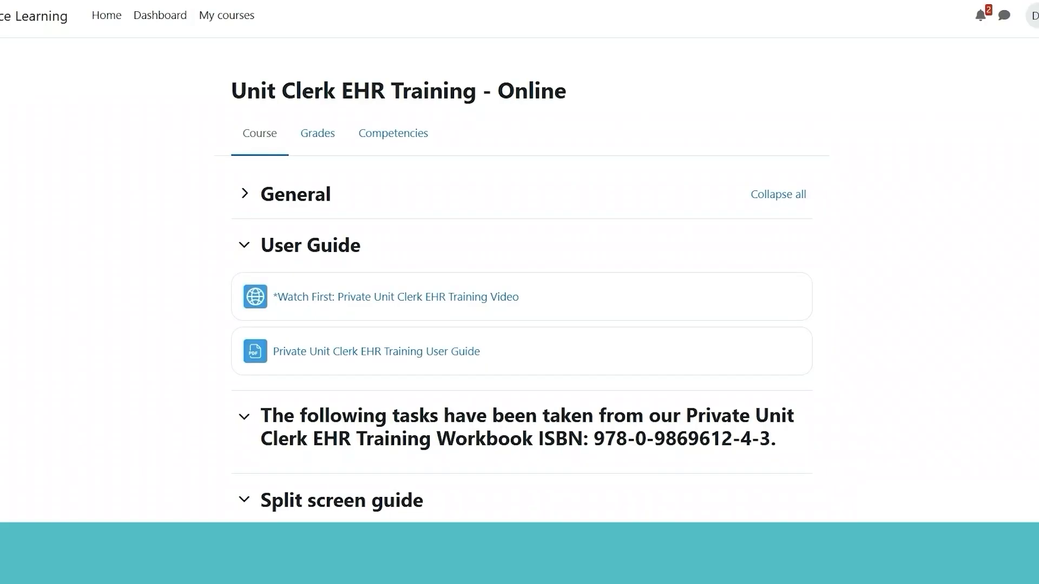
# Scroll to the Assignment: Scenario 1 link on the Unit Clerk EHR course page and open it
pyautogui.scroll(-4, 522, 289)
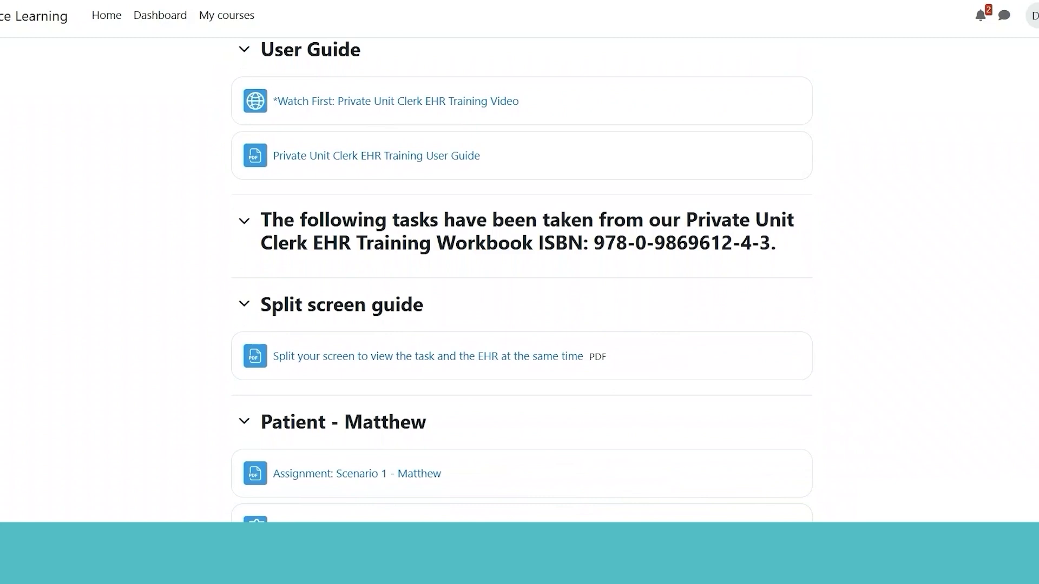
pyautogui.scroll(-2, 521, 281)
pyautogui.scroll(-3, 522, 281)
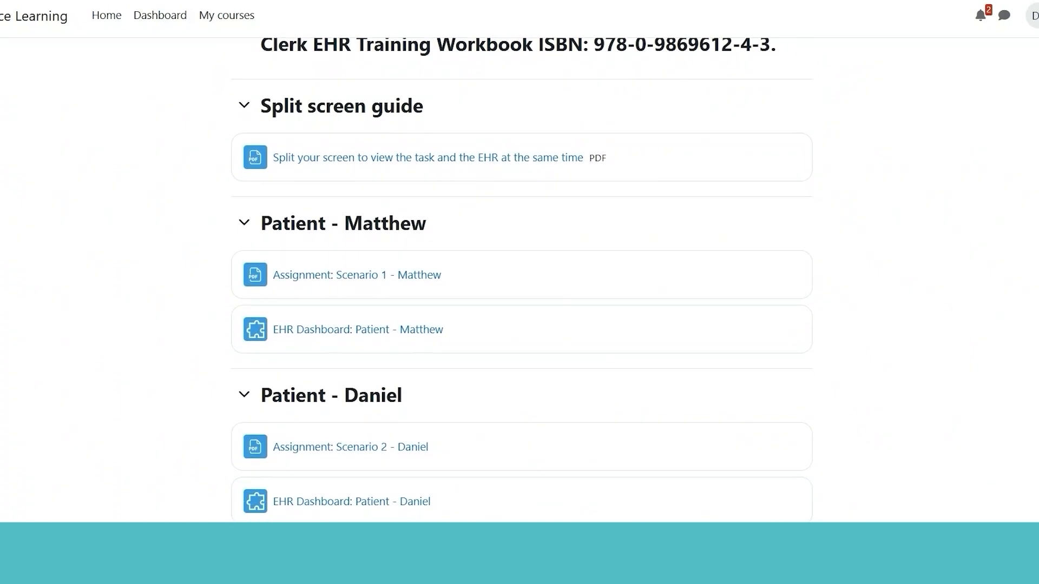
pyautogui.scroll(1, 522, 281)
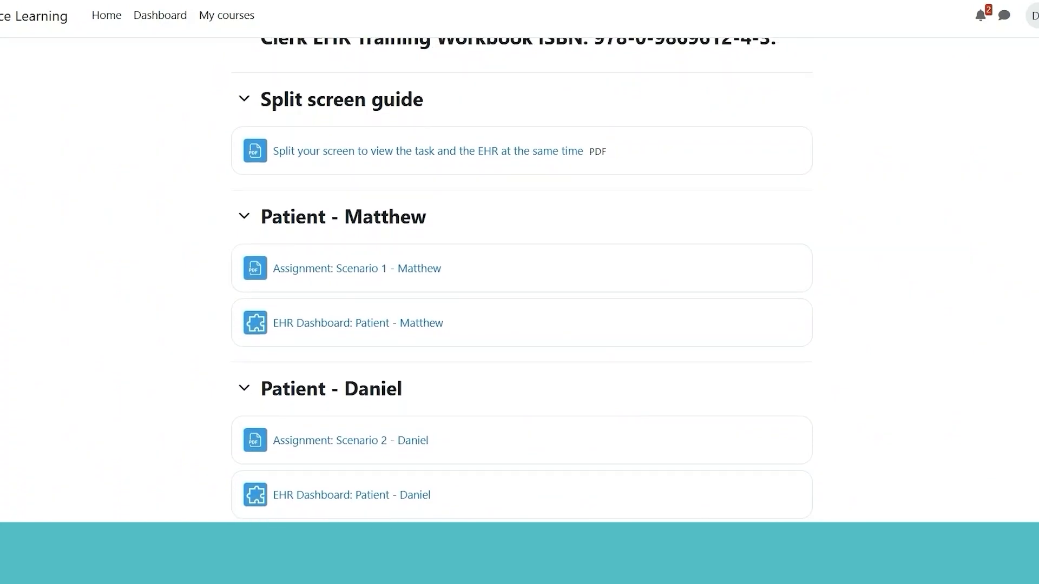
pyautogui.tripleClick(368, 269)
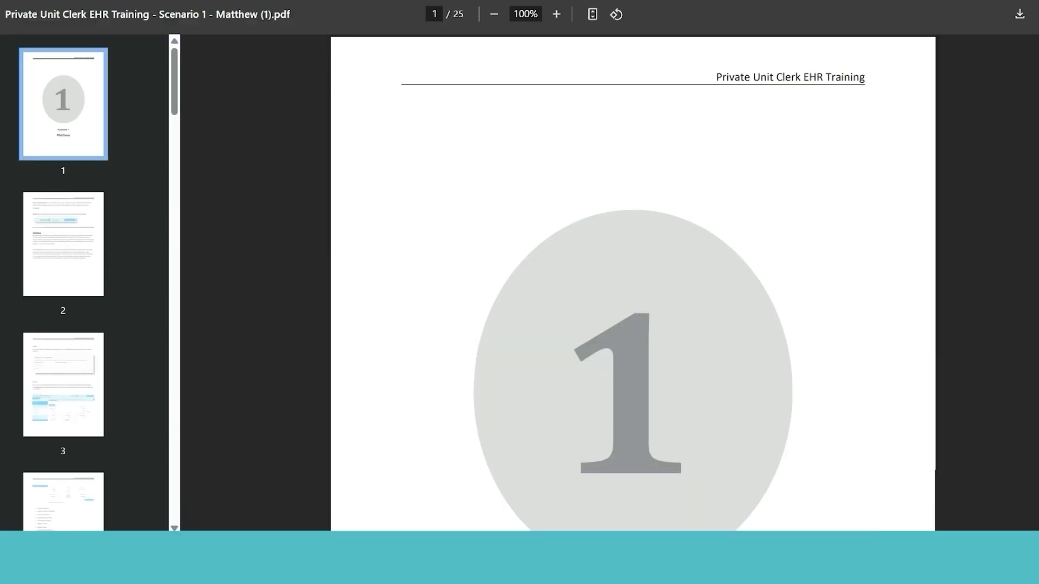
# Scroll the answer key from page 7 to page 11, bed assignment through the Medical Imaging order
pyautogui.scroll(-15, 632, 281)
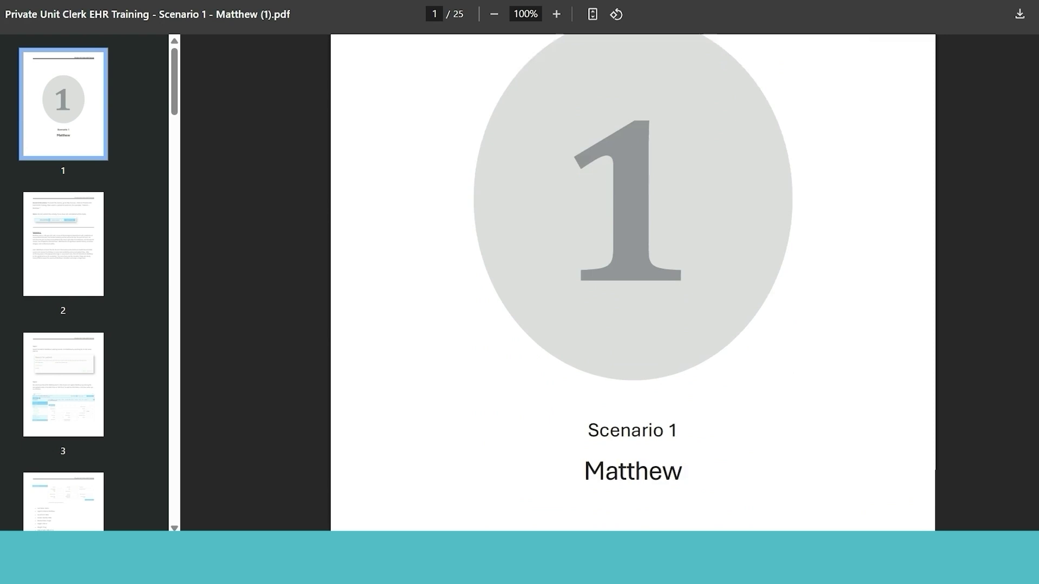
pyautogui.scroll(-2, 633, 281)
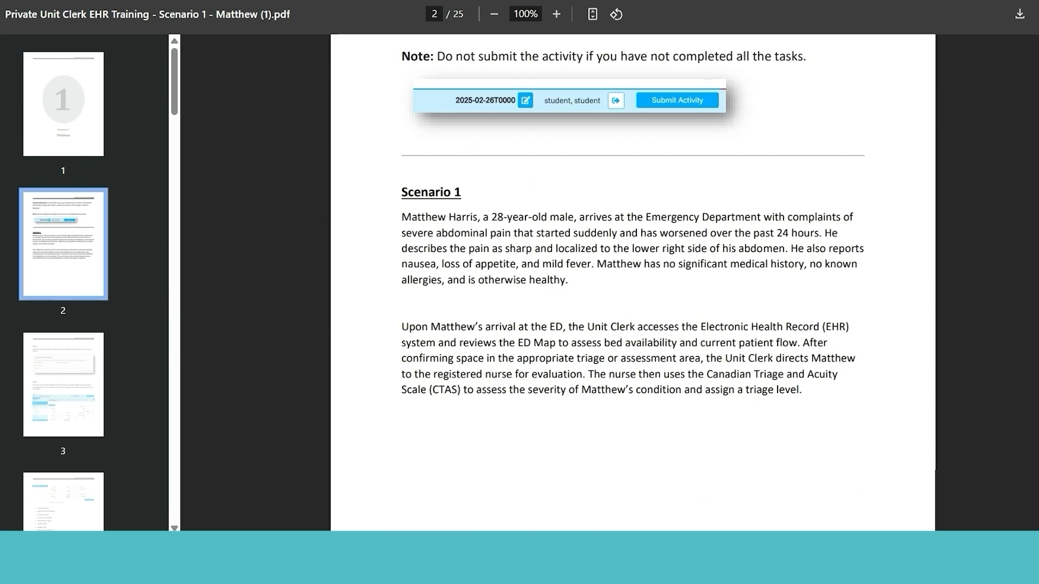
pyautogui.scroll(-7, 632, 281)
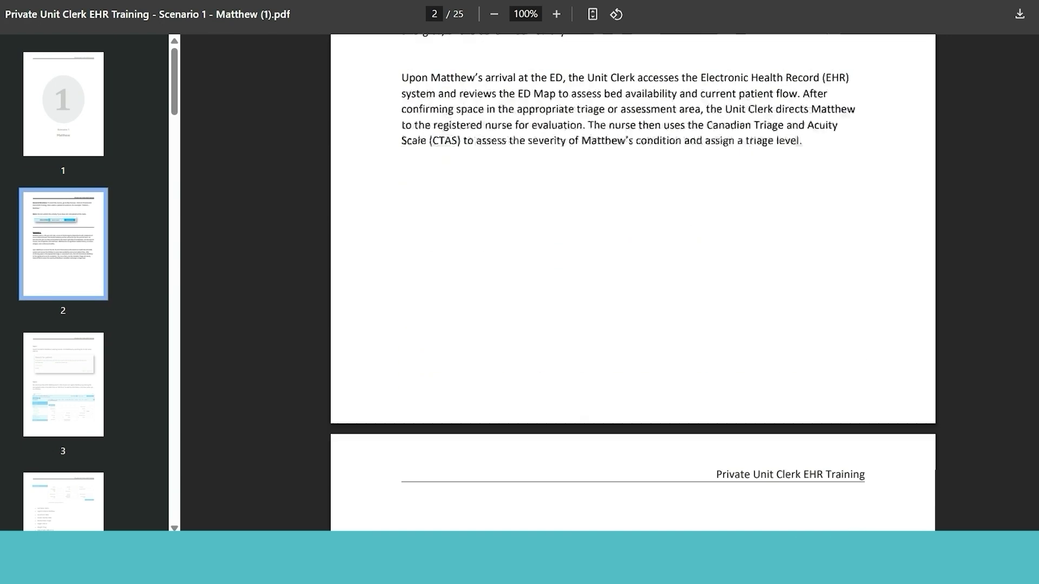
pyautogui.scroll(-8, 632, 281)
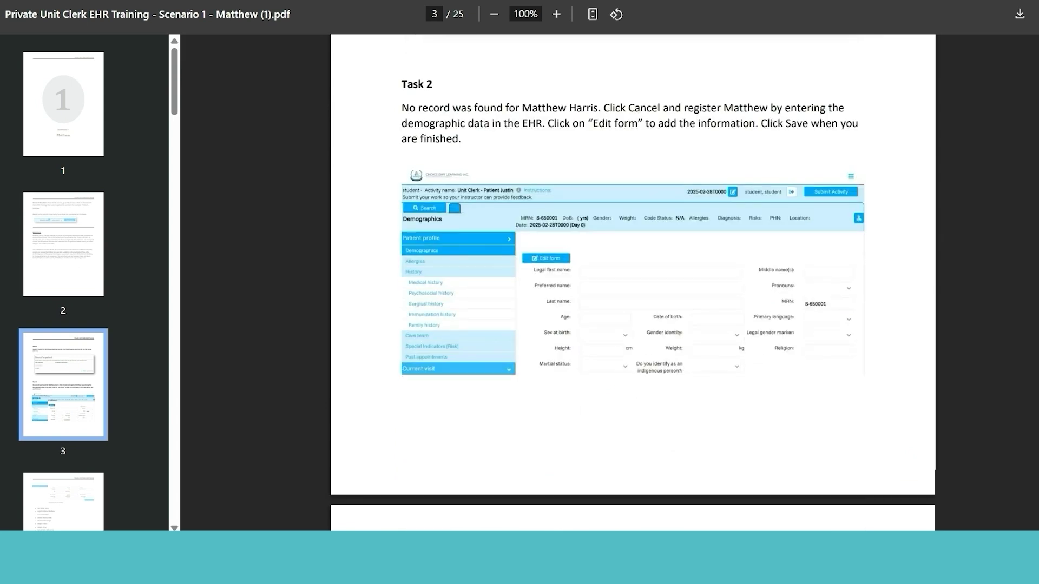
pyautogui.scroll(-10, 632, 281)
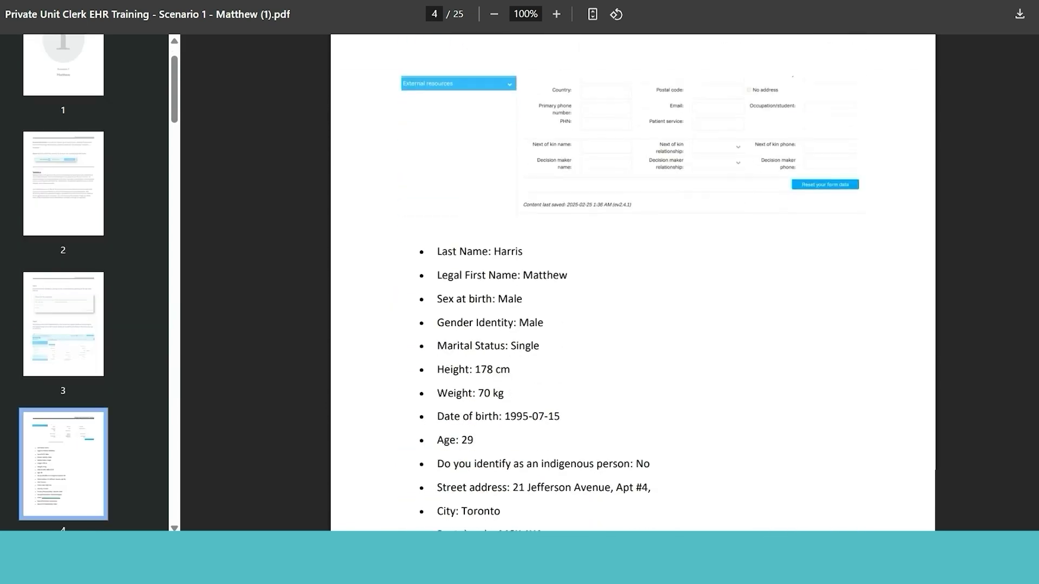
pyautogui.scroll(-9, 632, 281)
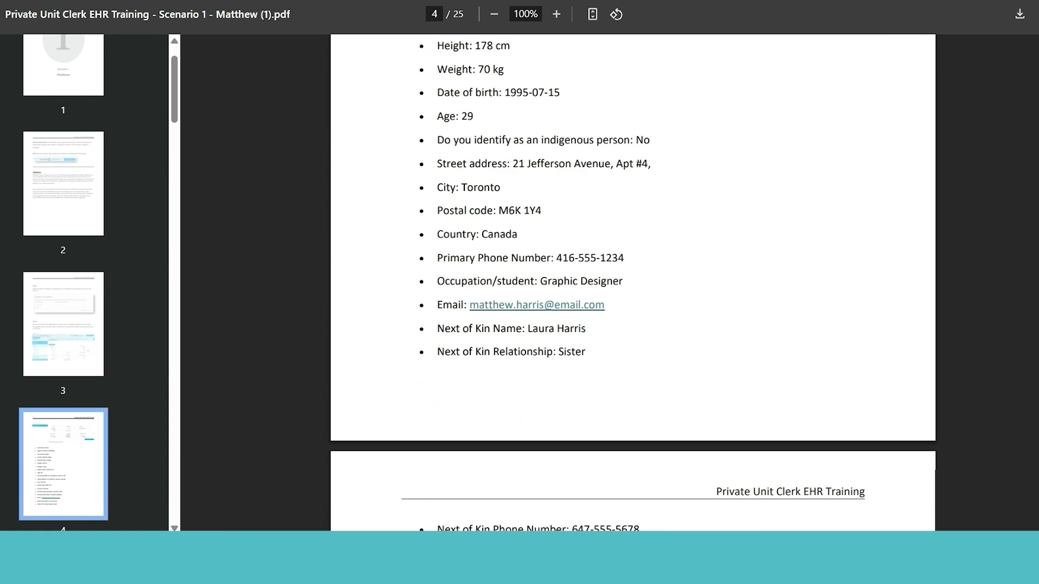
pyautogui.scroll(-3, 633, 282)
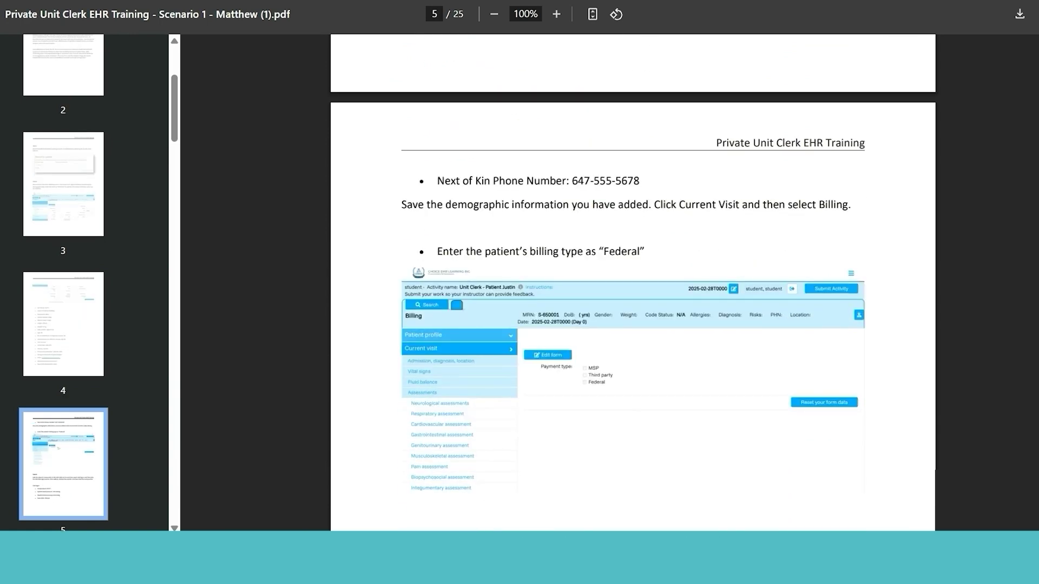
pyautogui.scroll(-14, 632, 281)
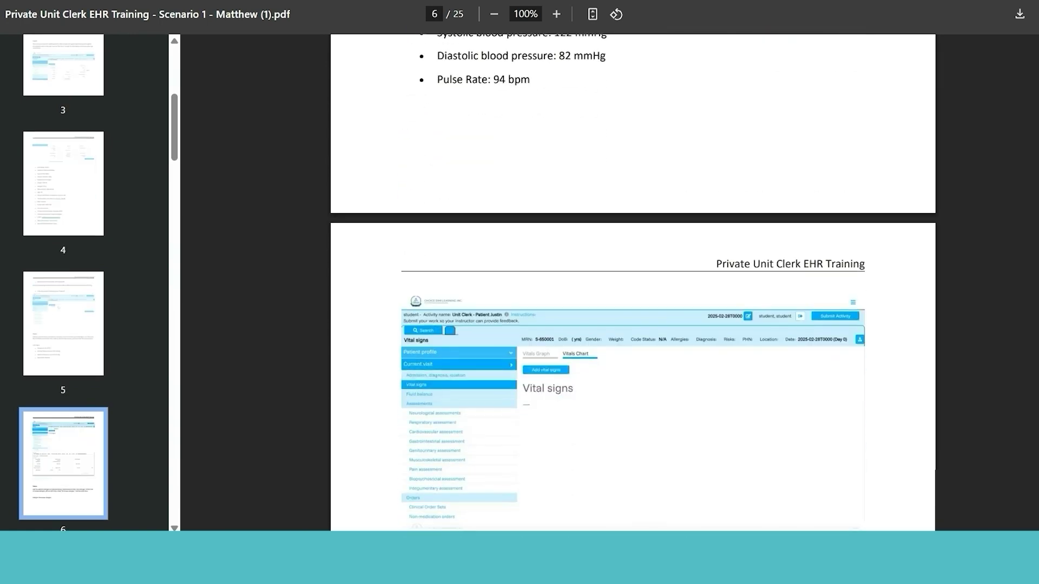
pyautogui.scroll(-12, 632, 281)
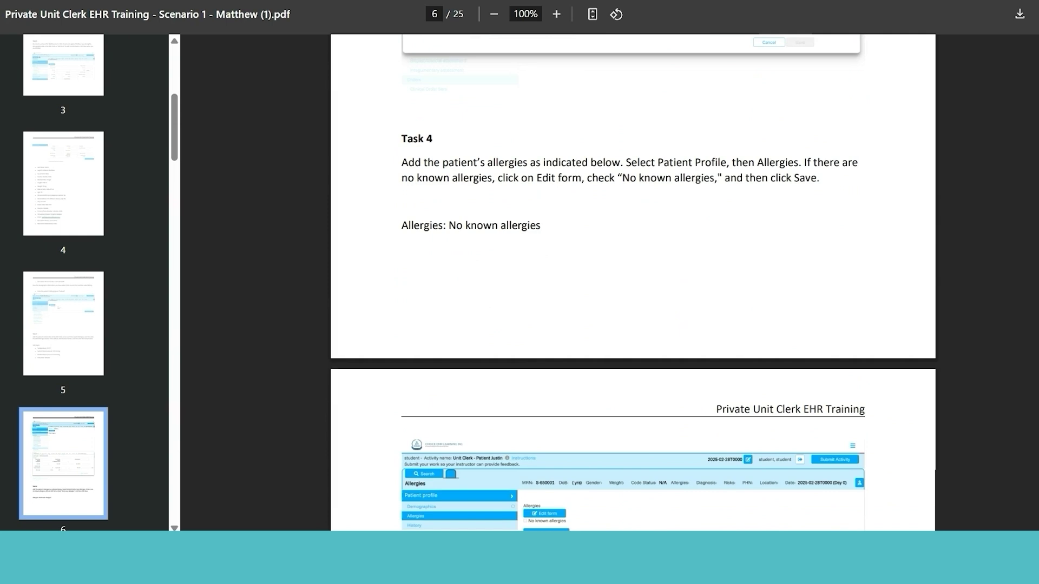
pyautogui.scroll(-4, 632, 282)
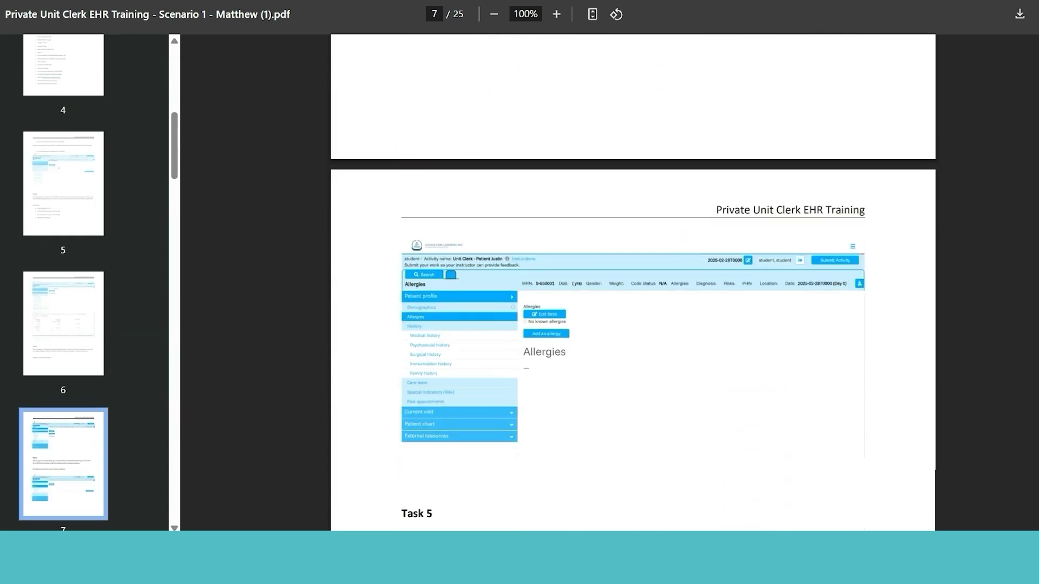
pyautogui.scroll(-10, 633, 281)
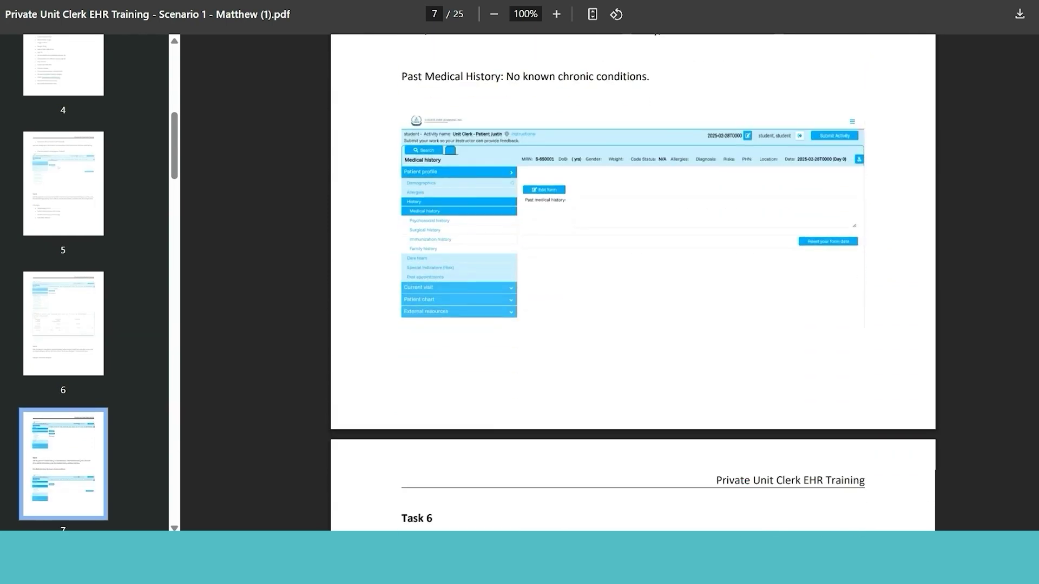
pyautogui.scroll(-16, 633, 281)
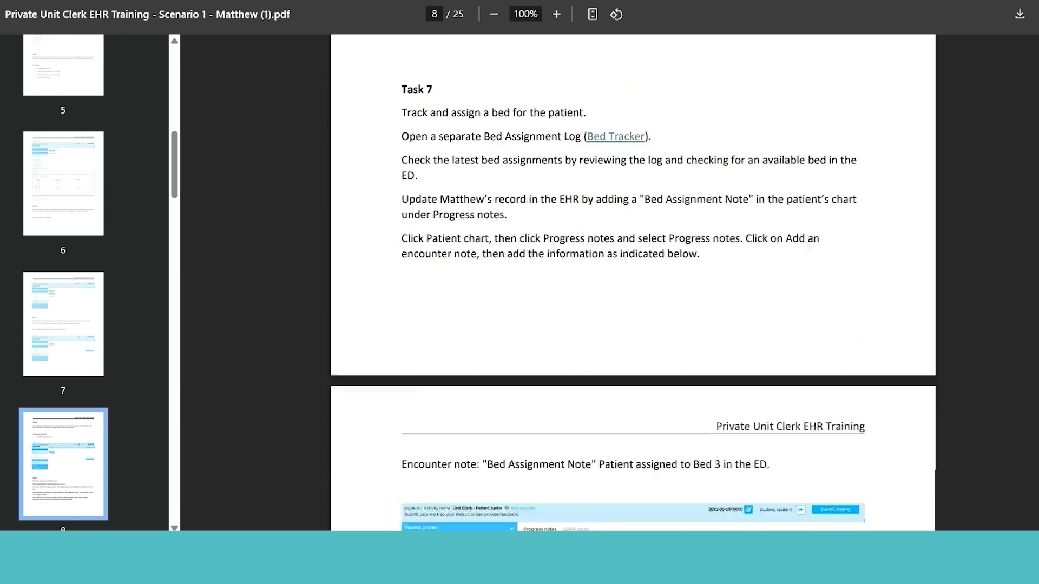
pyautogui.scroll(-10, 632, 281)
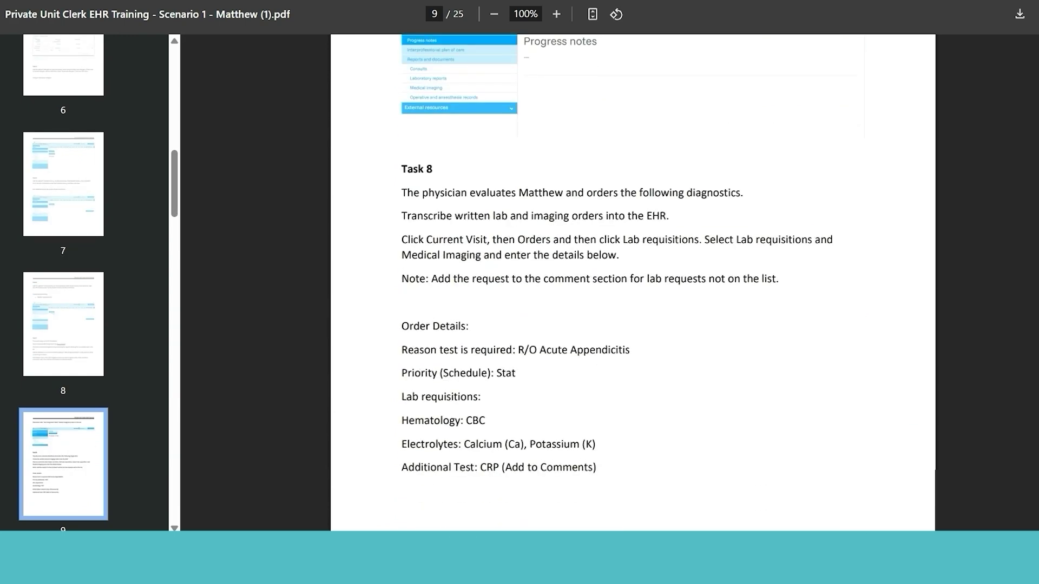
pyautogui.scroll(-12, 633, 281)
pyautogui.scroll(-15, 633, 281)
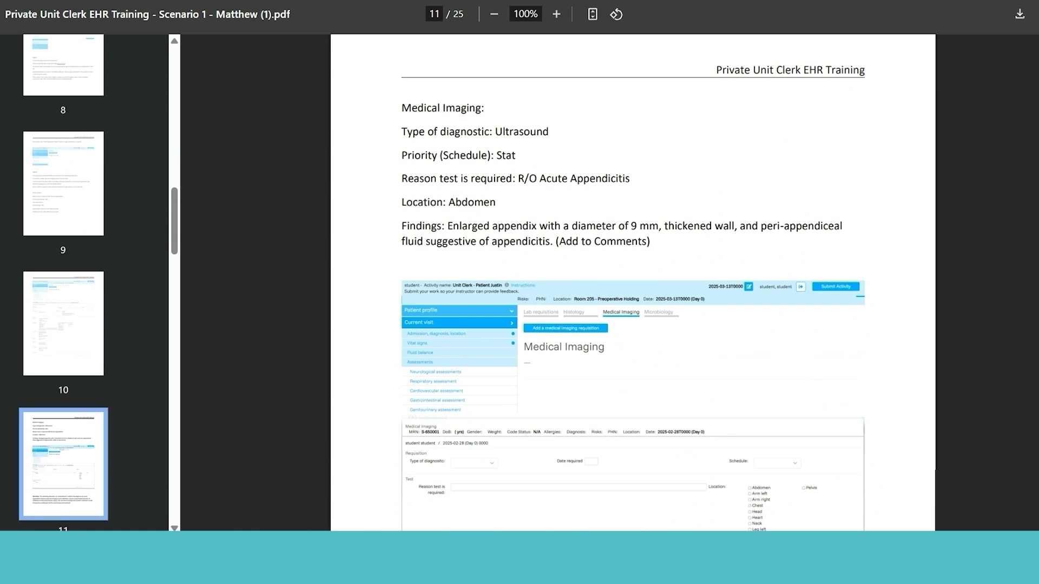
pyautogui.scroll(-3, 632, 281)
pyautogui.scroll(-2, 633, 281)
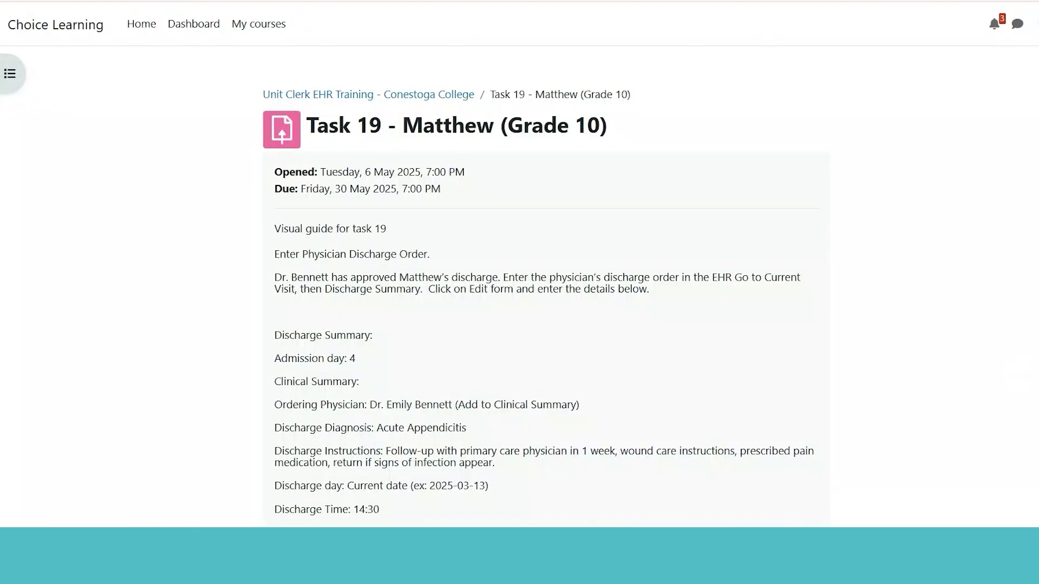
pyautogui.scroll(-3, 539, 292)
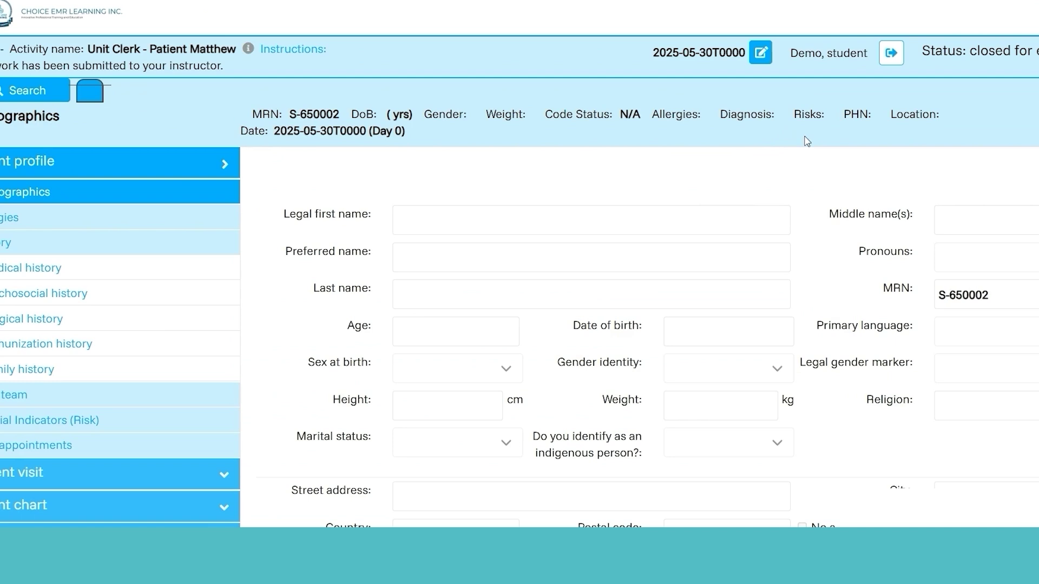
# Check the medical and surgical history, then open the current visit's Admission, diagnosis, location page
pyautogui.click(205, 271)
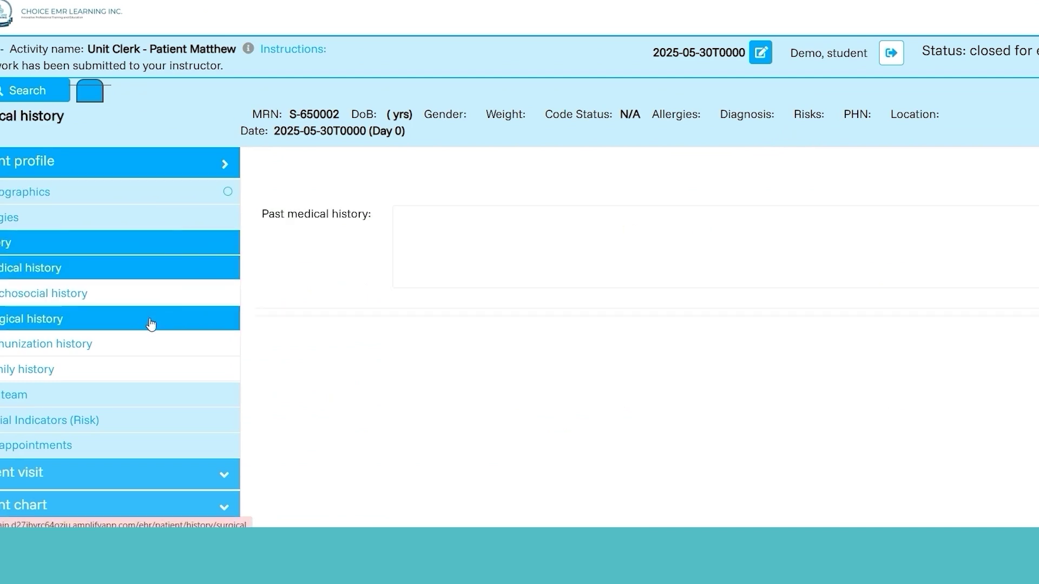
pyautogui.click(151, 323)
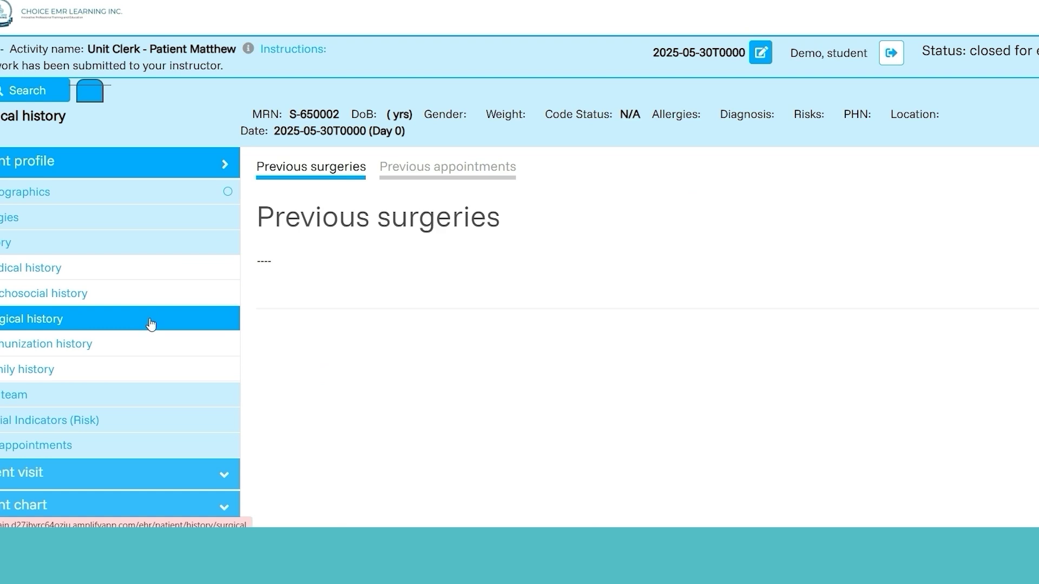
pyautogui.click(119, 477)
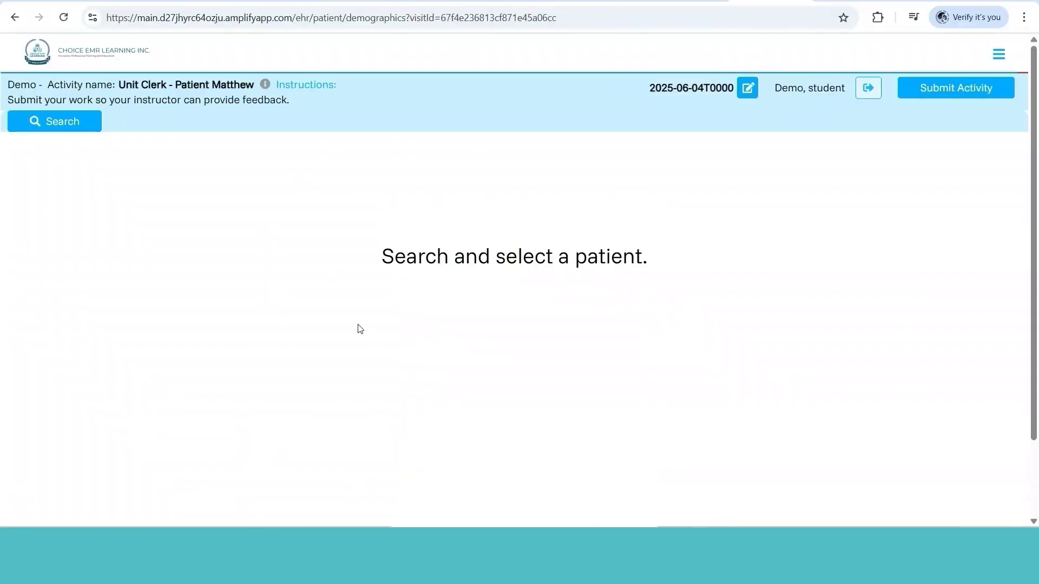
pyautogui.scroll(-3, 1035, 165)
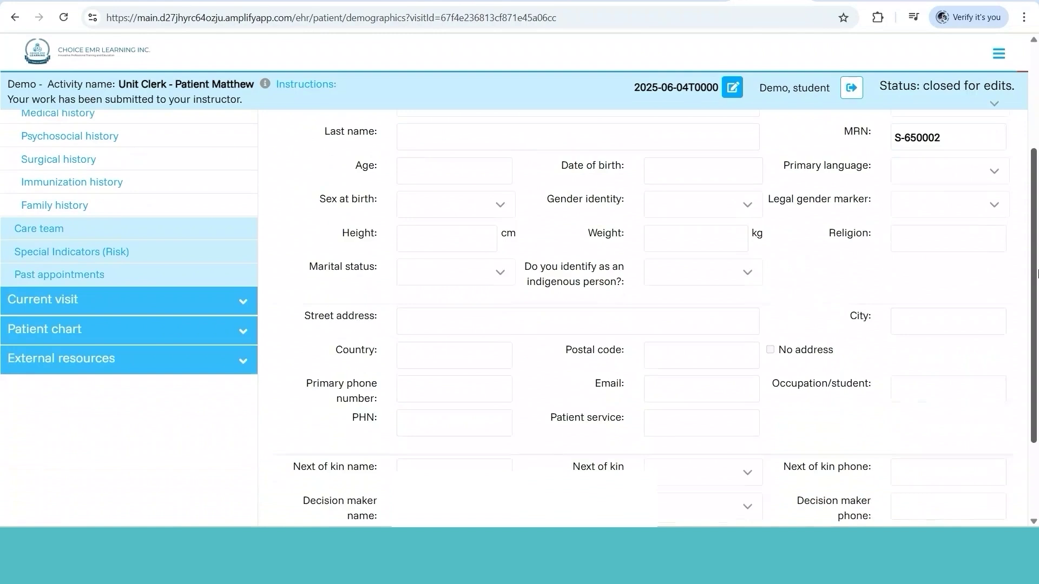
pyautogui.click(223, 303)
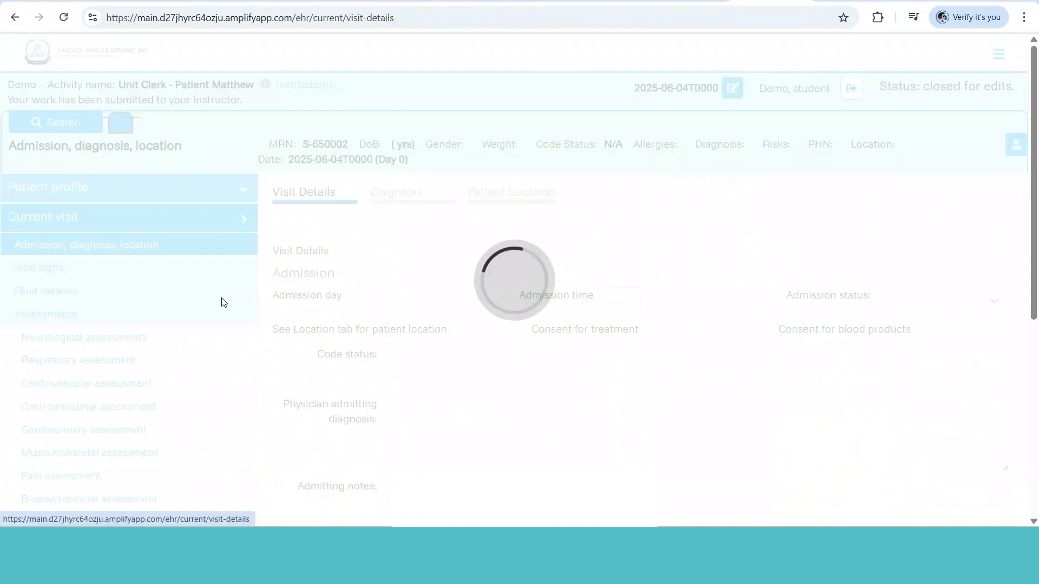
pyautogui.moveTo(1035, 228); pyautogui.dragTo(1035, 408)
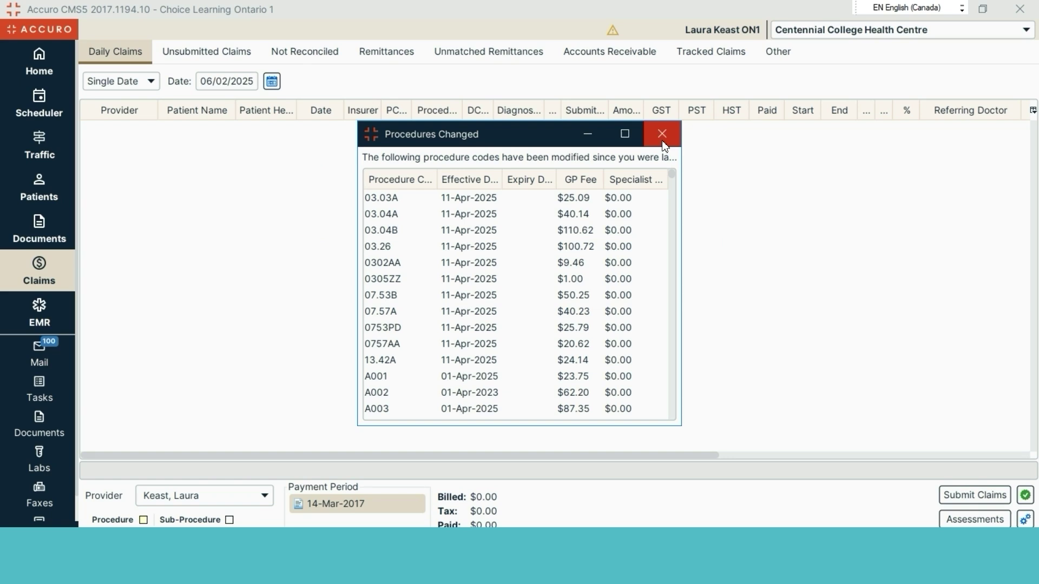
# Dismiss the Procedures Changed notice and start a batch billing claim for the demo patient
pyautogui.moveTo(669, 177); pyautogui.dragTo(670, 198)
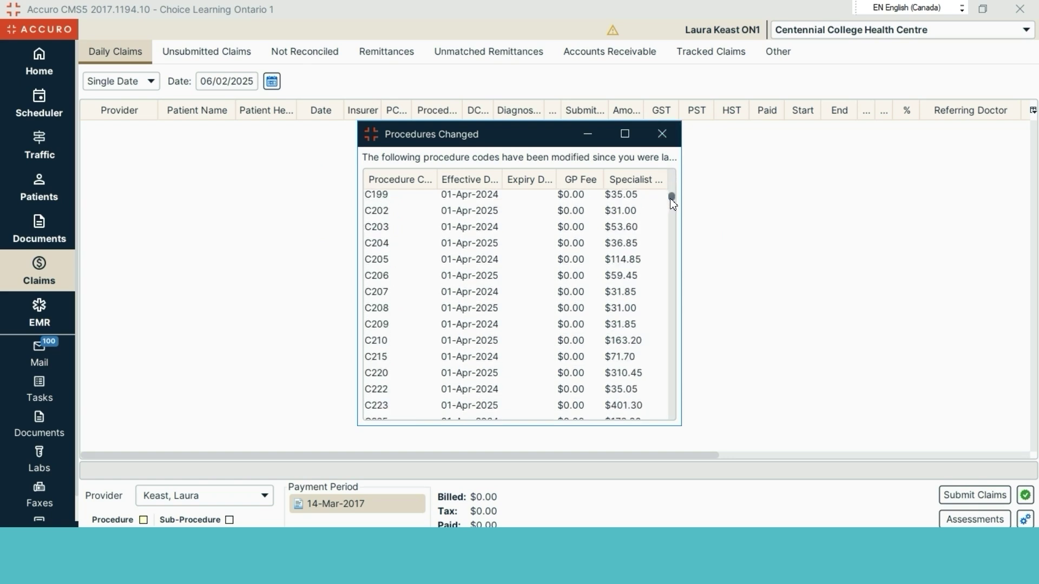
pyautogui.click(667, 136)
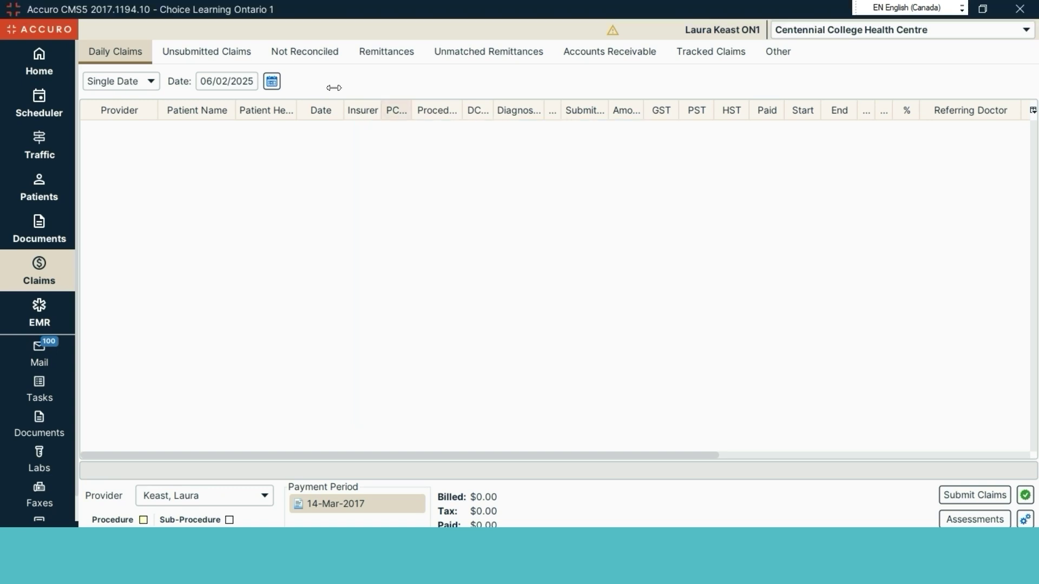
pyautogui.click(249, 62)
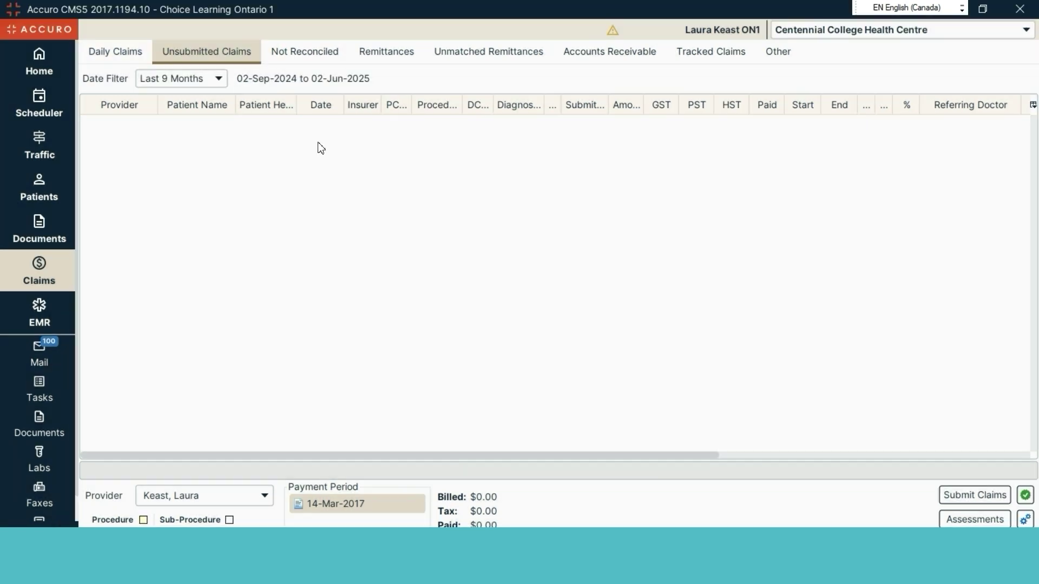
pyautogui.doubleClick(386, 242)
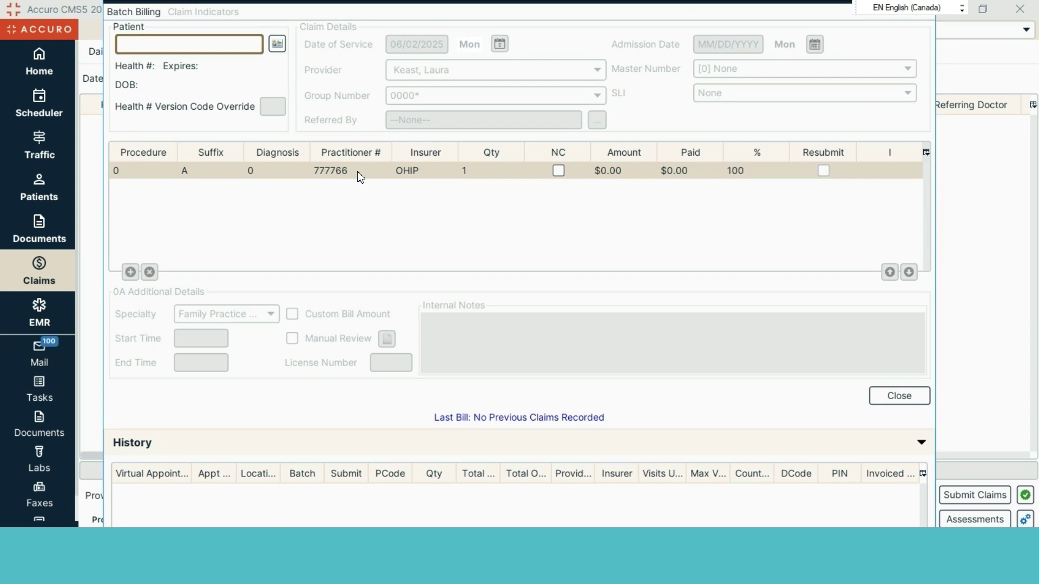
pyautogui.write('cho')
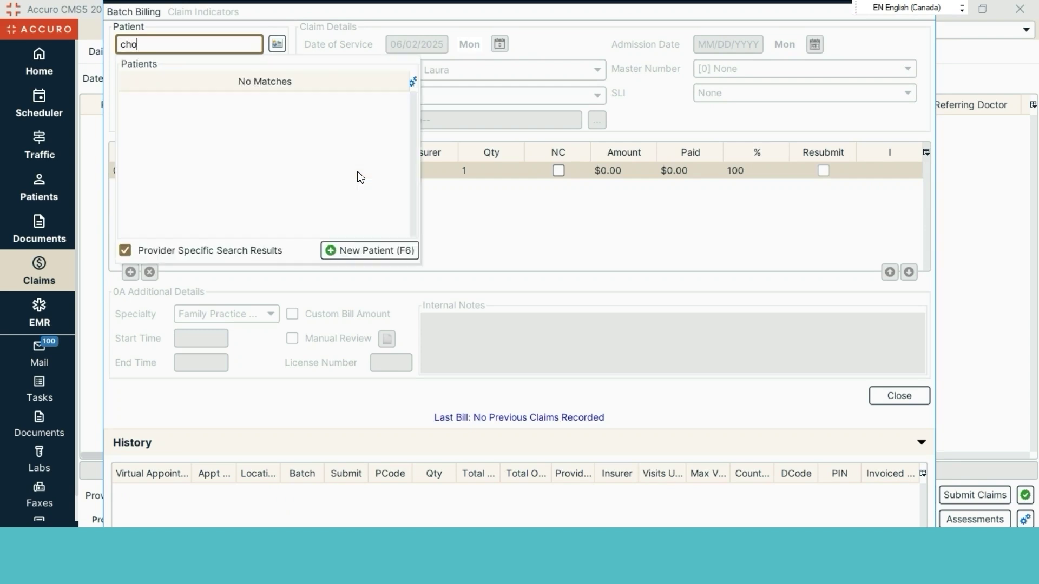
pyautogui.click(125, 250)
pyautogui.click(201, 115)
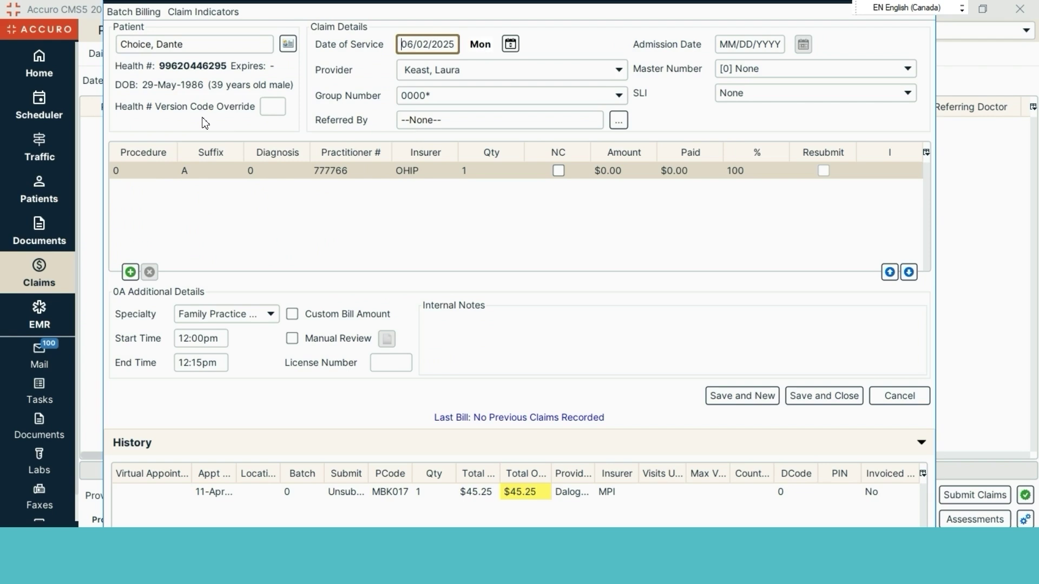
# Enter procedure A001 with diagnosis 250 (diabetes mellitus) and save, opening a new claim
pyautogui.click(160, 173)
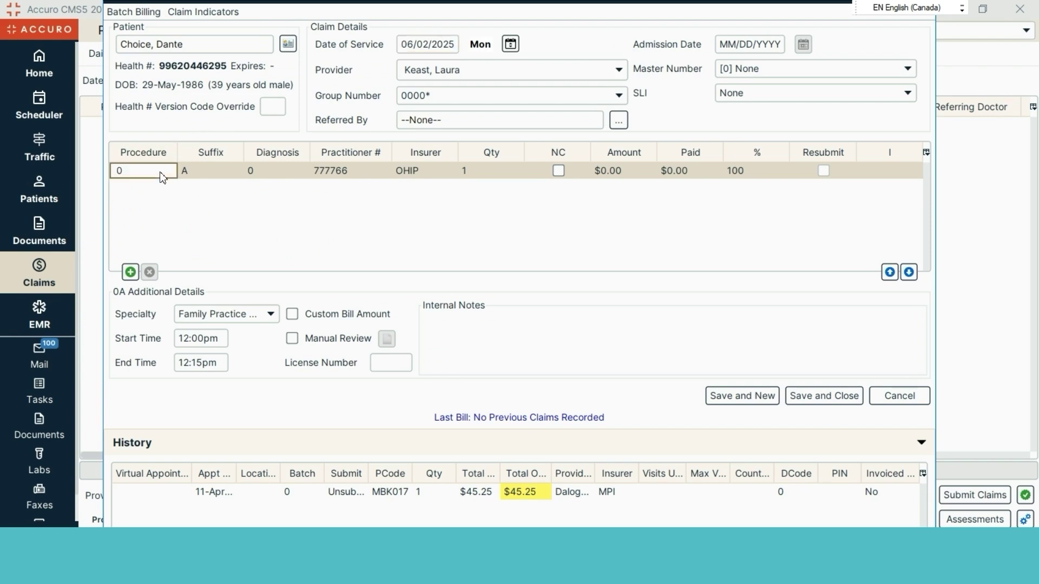
pyautogui.write('A')
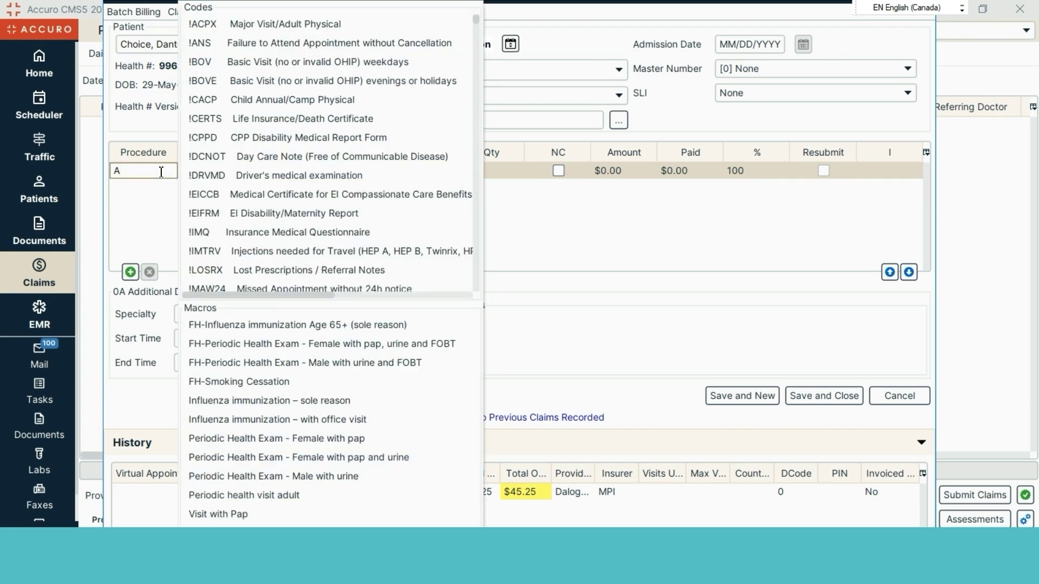
pyautogui.write('001')
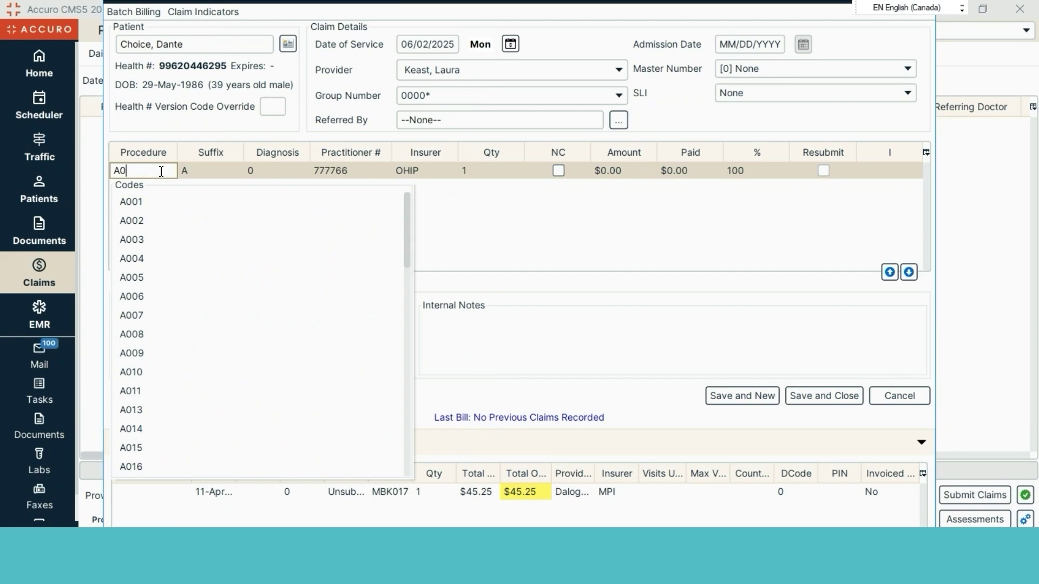
pyautogui.click(151, 199)
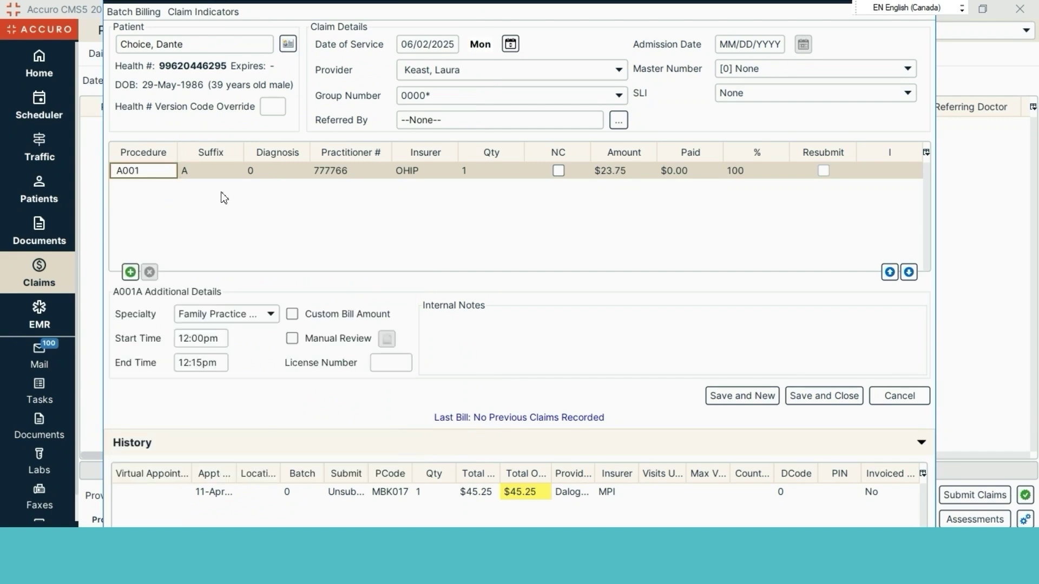
pyautogui.click(265, 174)
pyautogui.write('2')
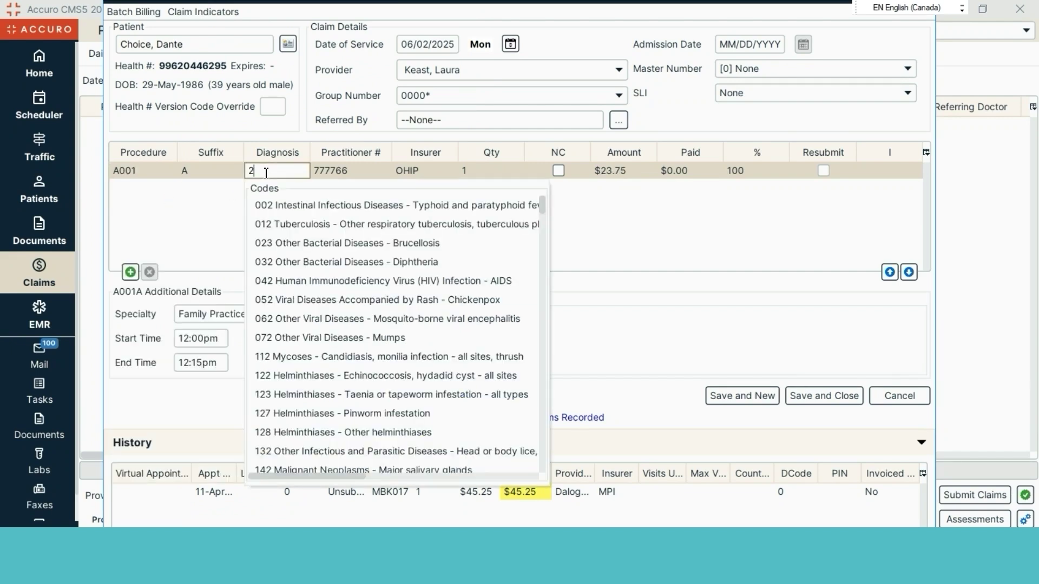
pyautogui.write('50')
pyautogui.click(297, 203)
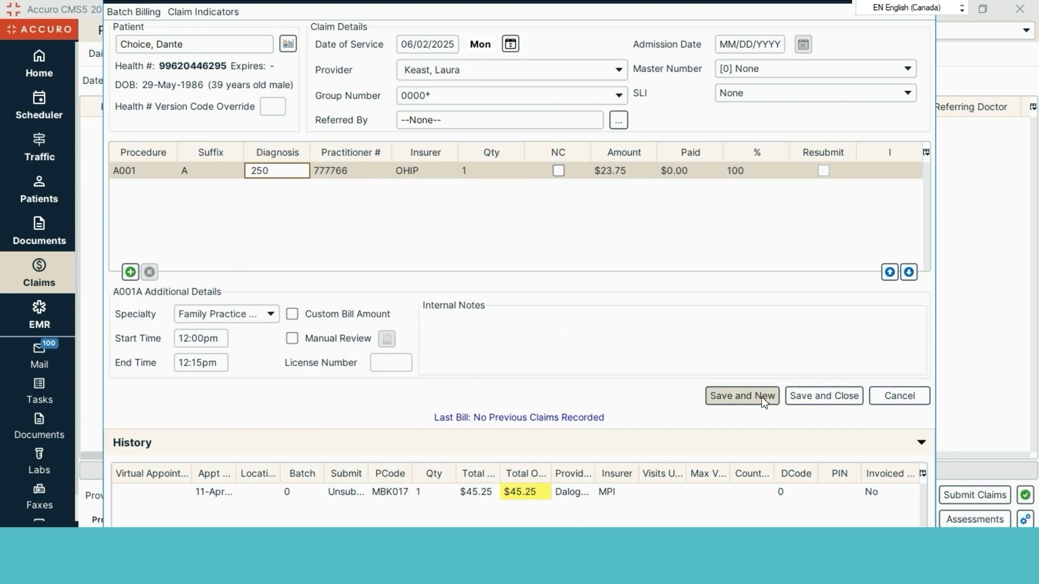
pyautogui.click(741, 395)
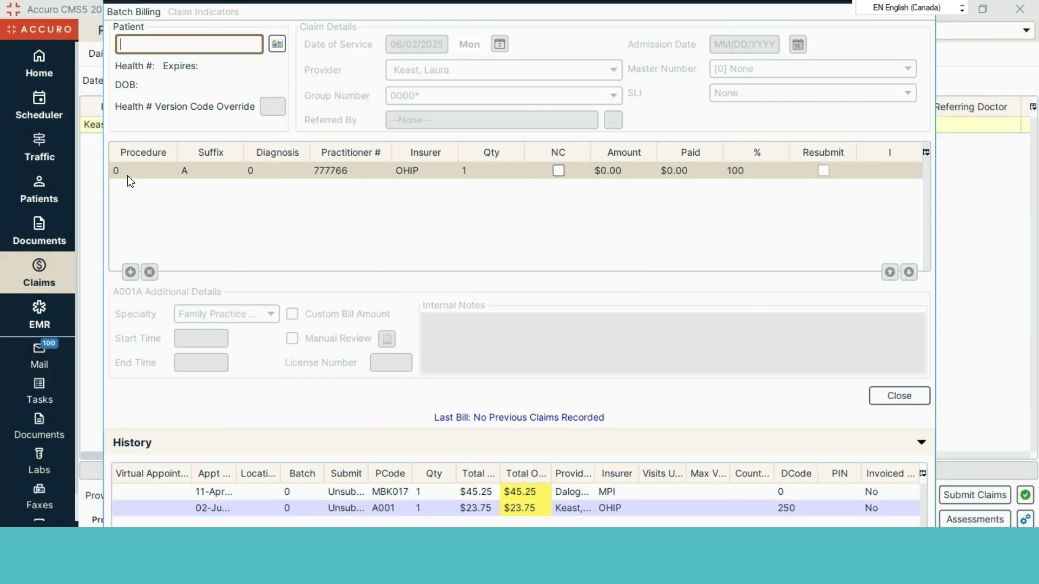
# Select the 'cho' patient and reduce the claim to a single procedure row
pyautogui.write('cho')
pyautogui.click(198, 122)
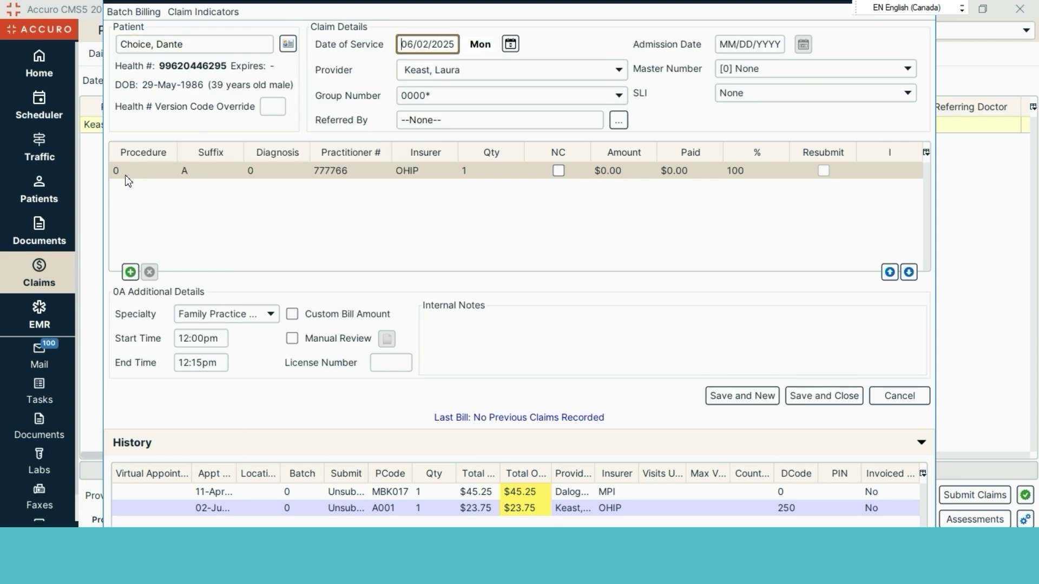
pyautogui.click(130, 272)
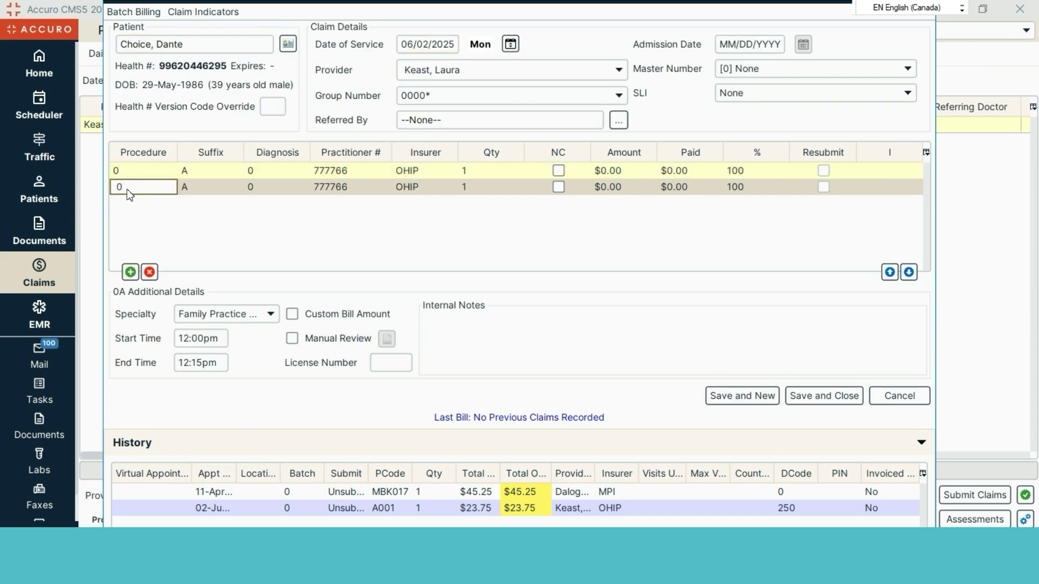
pyautogui.click(126, 172)
pyautogui.click(149, 272)
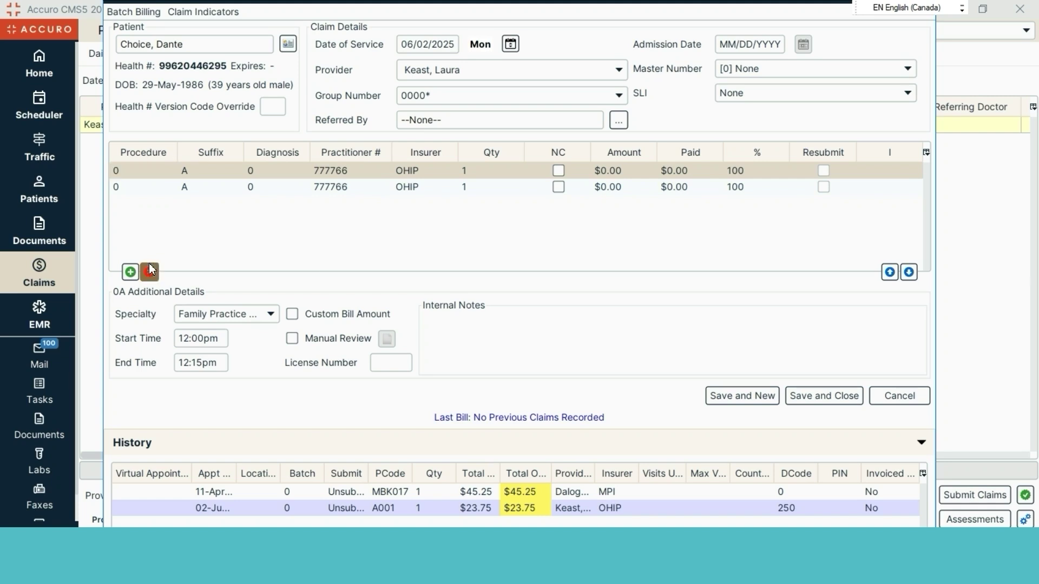
pyautogui.click(587, 270)
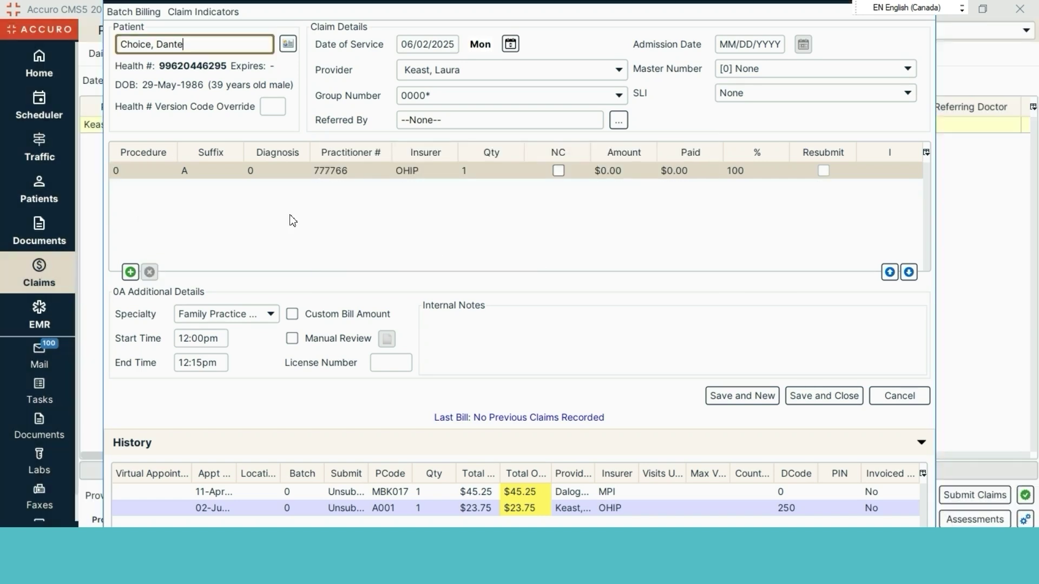
# Bill the remaining procedure as Jury Duty Letter (!JDLTR) at $30.00
pyautogui.write('!')
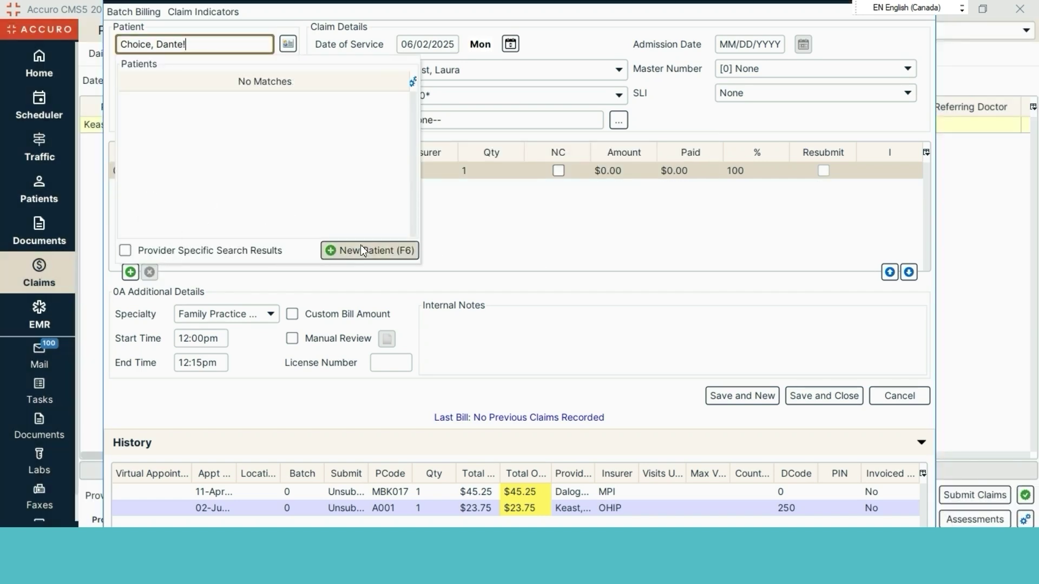
pyautogui.click(491, 224)
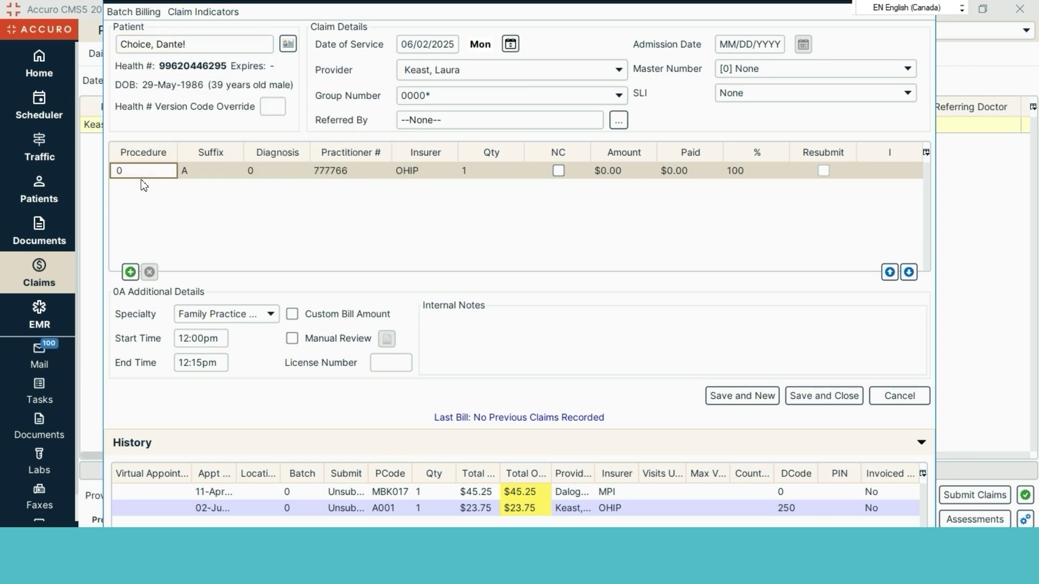
pyautogui.write('!')
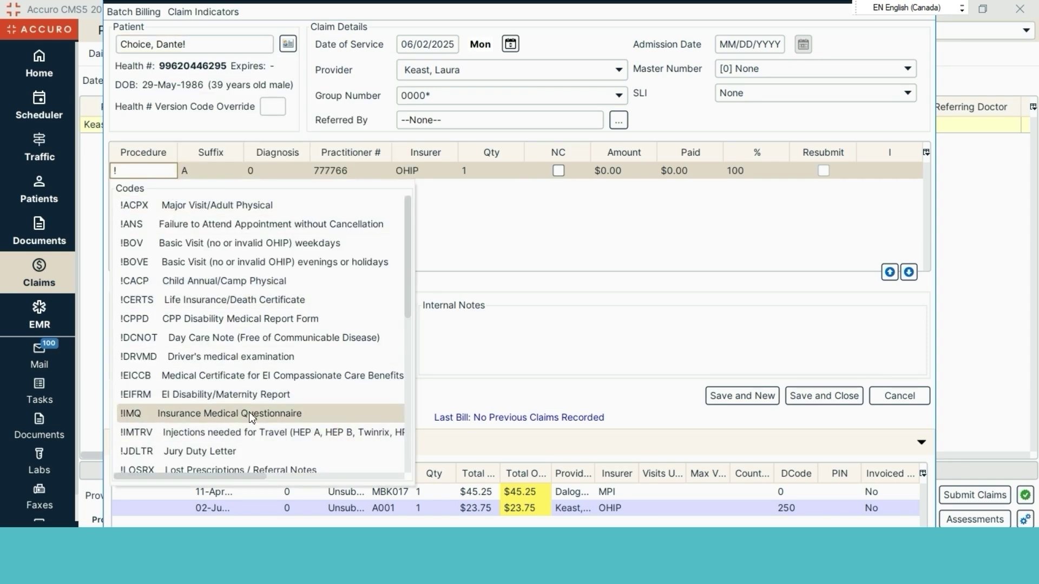
pyautogui.click(282, 452)
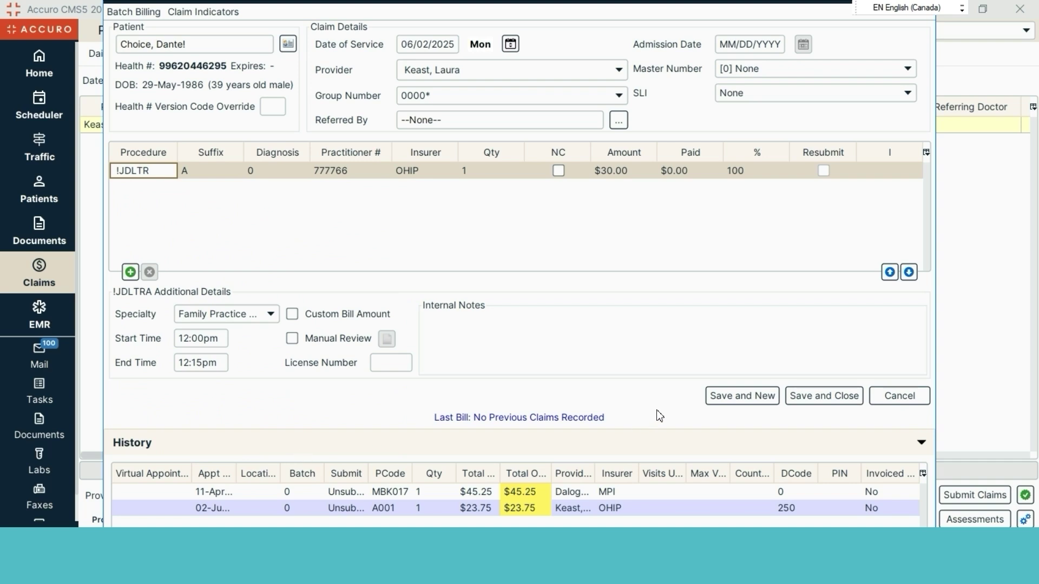
pyautogui.click(426, 172)
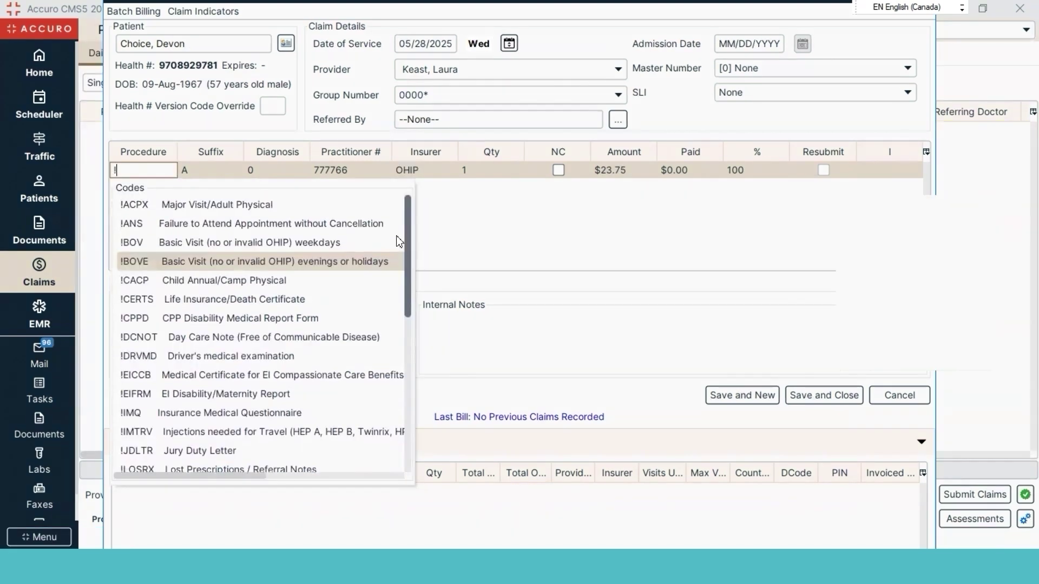
# Pick a code from the Codes list and dismiss the Invalid Procedure Code warning, leaving A001
pyautogui.scroll(-5, 403, 260)
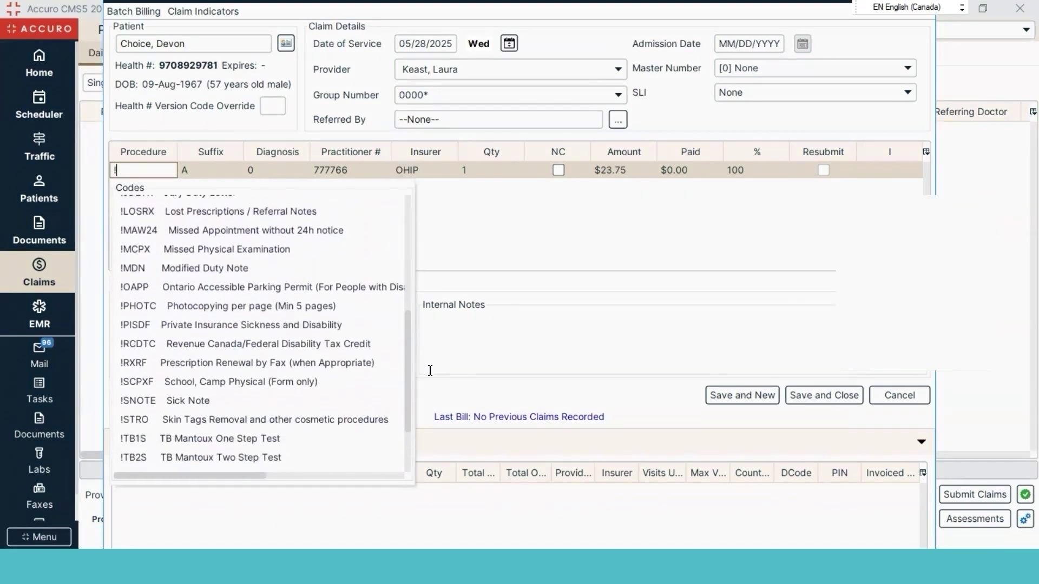
pyautogui.click(453, 262)
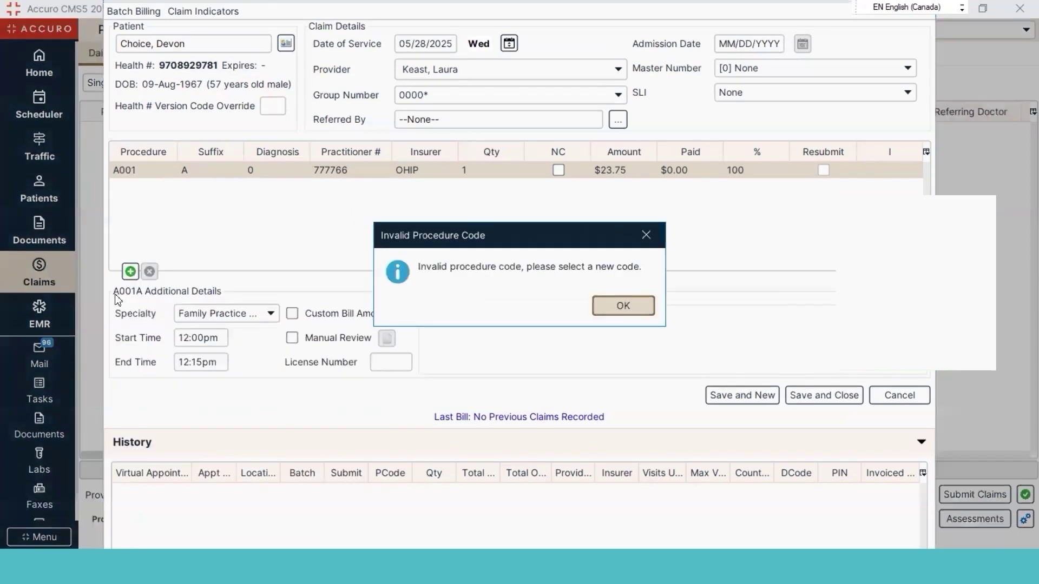
pyautogui.click(626, 304)
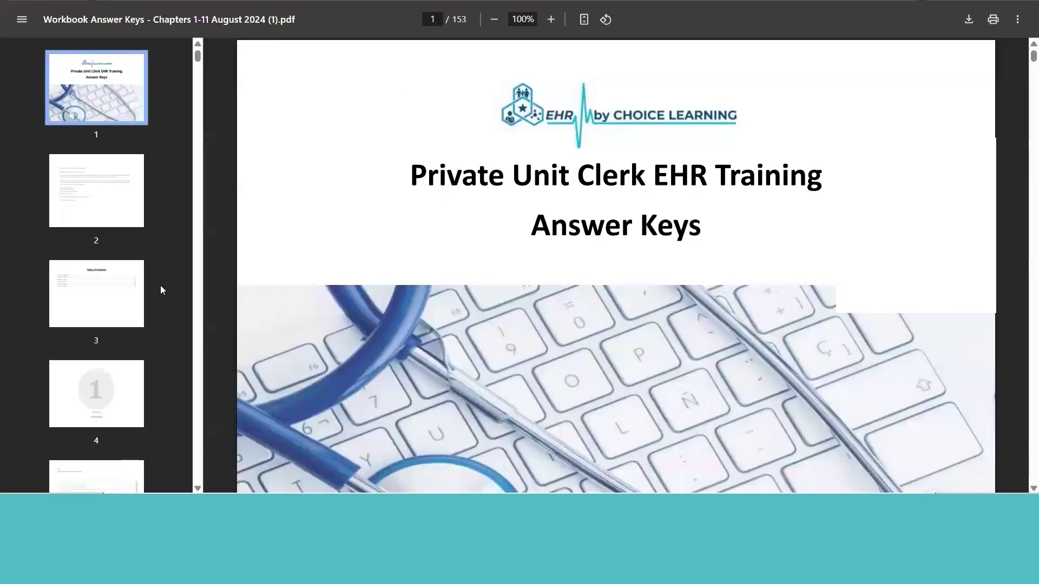
# View answer-key pages 2 through 8: table of contents, Scenario 1, Tasks 2 and 3
pyautogui.click(74, 208)
pyautogui.click(81, 305)
pyautogui.click(98, 375)
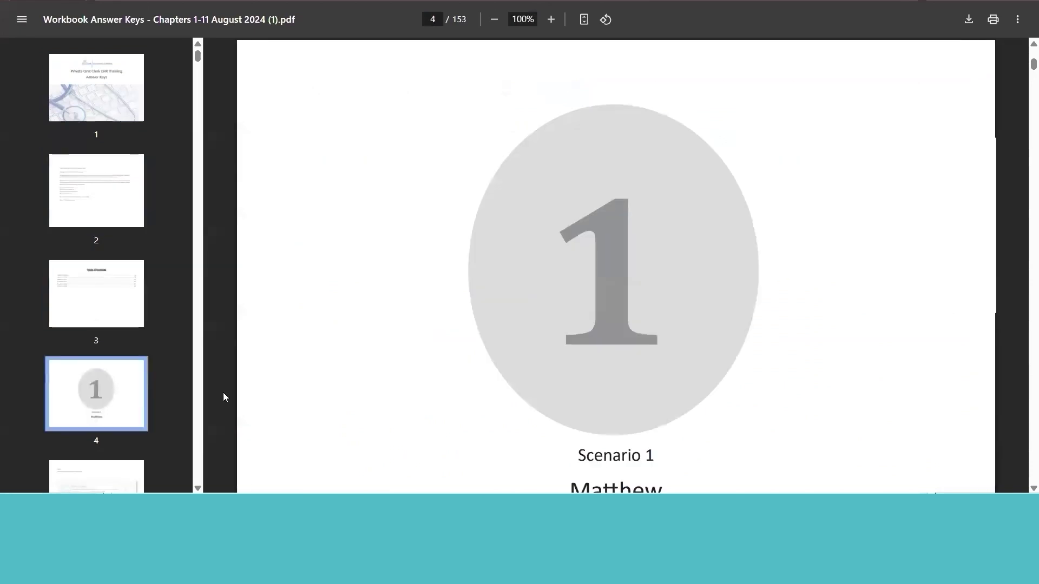
pyautogui.scroll(-6, 194, 396)
pyautogui.click(90, 221)
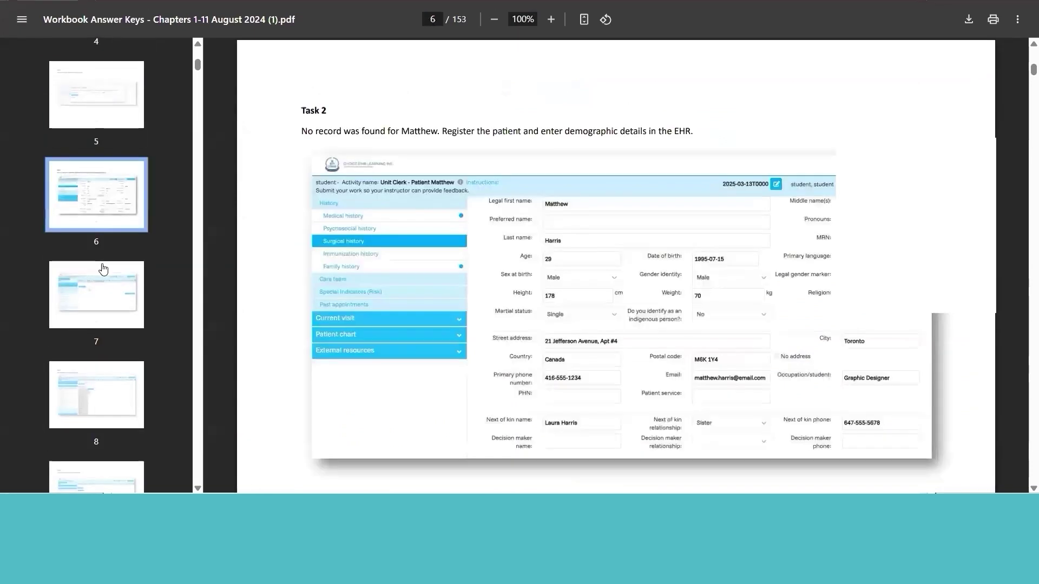
pyautogui.click(90, 288)
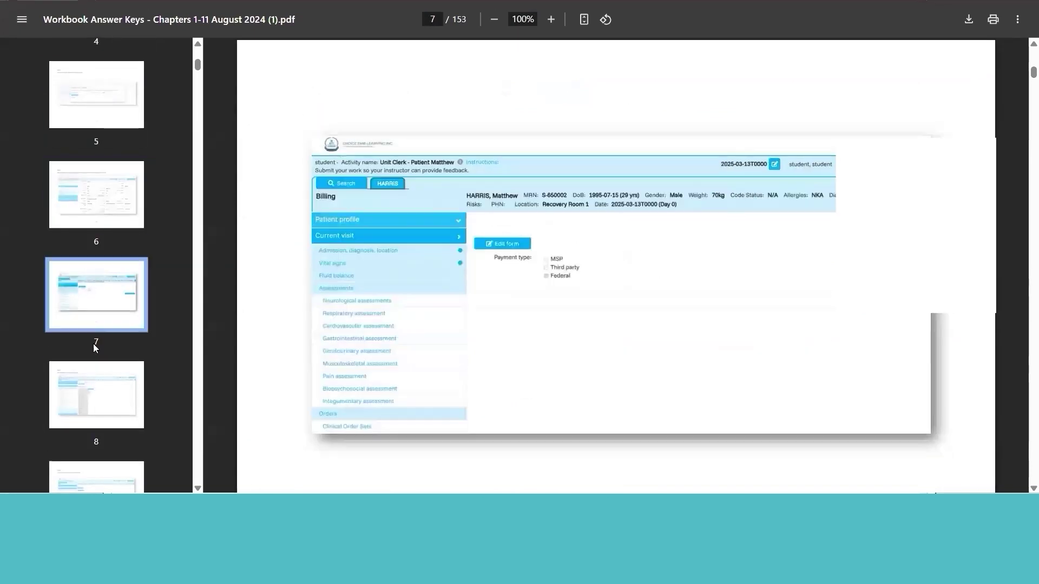
pyautogui.click(93, 391)
# Continue to answer-key pages 11, 12, 16, 20 and 24, covering Tasks 6 through 17
pyautogui.scroll(-6, 196, 415)
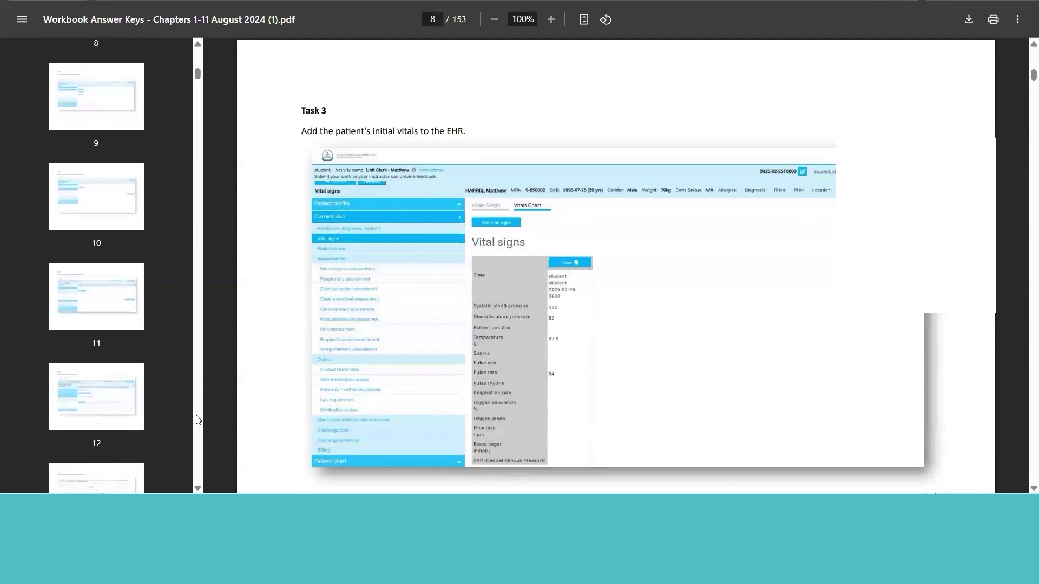
pyautogui.click(105, 310)
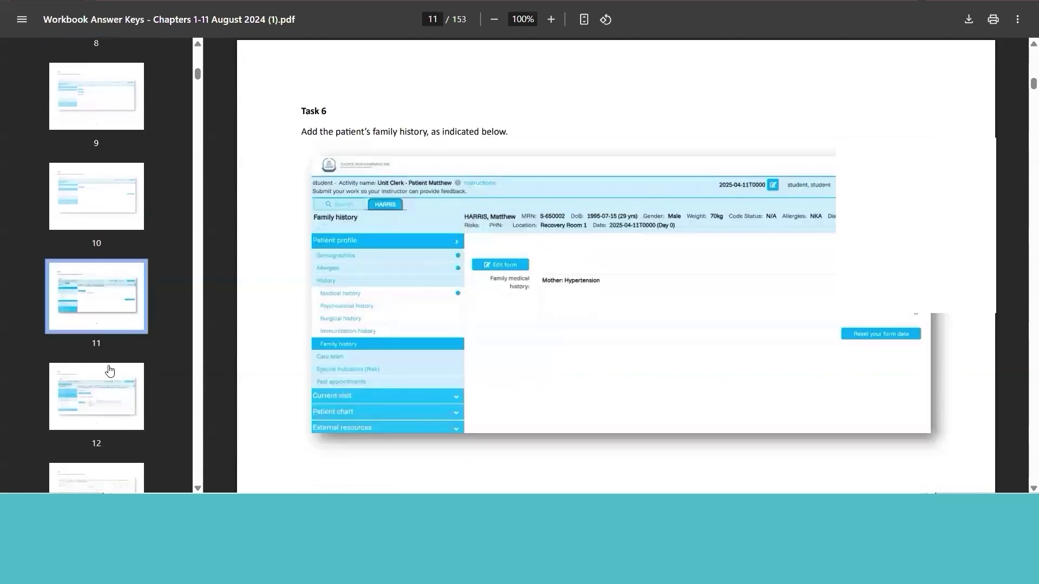
pyautogui.click(107, 410)
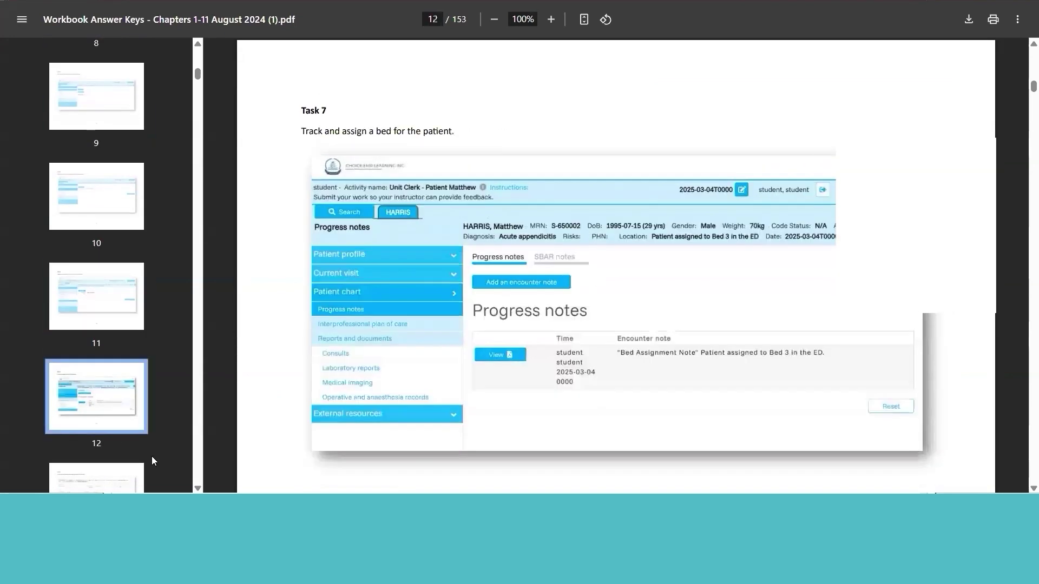
pyautogui.scroll(-5, 183, 454)
pyautogui.click(119, 418)
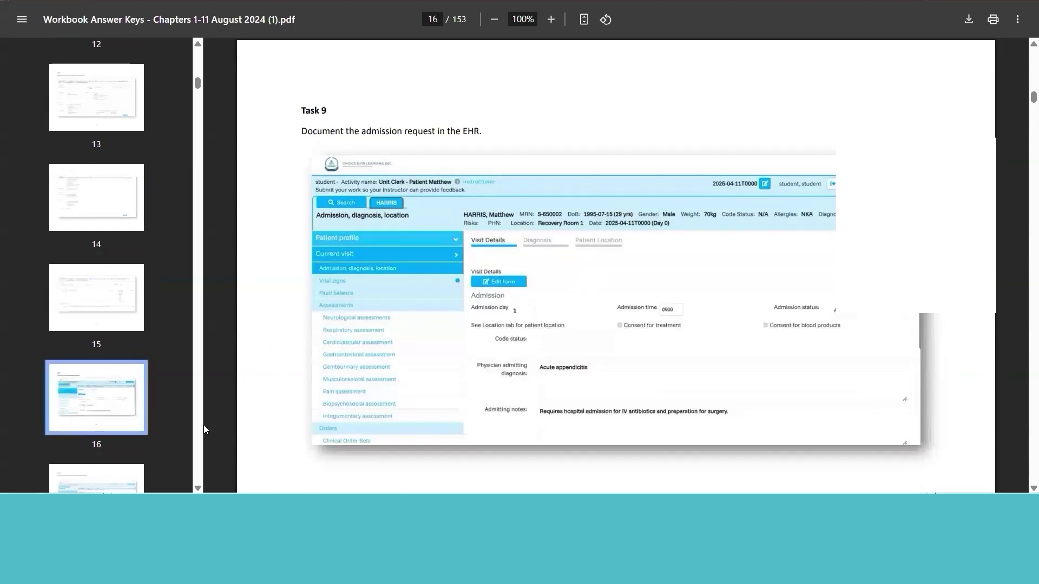
pyautogui.click(103, 383)
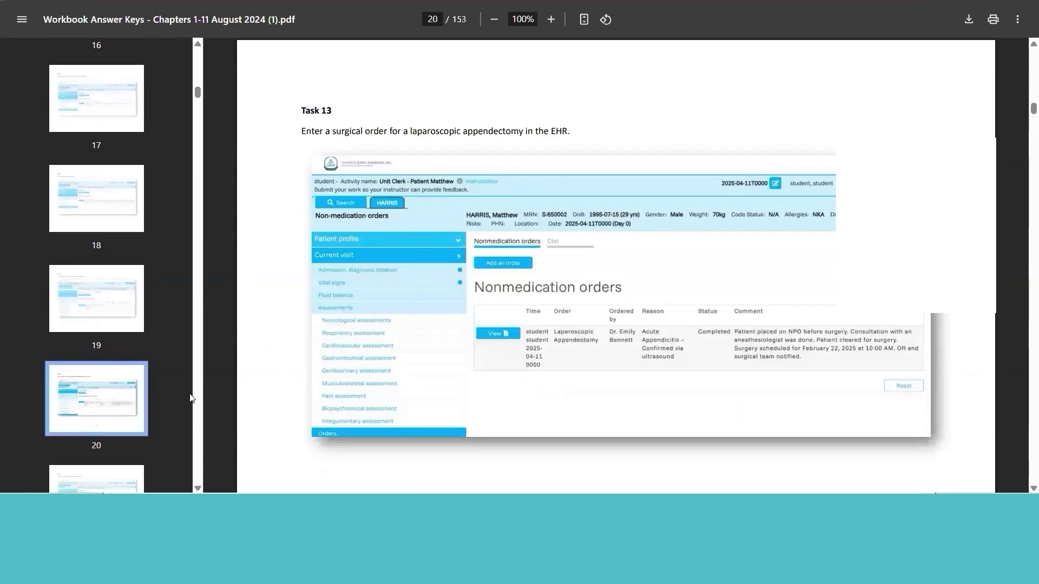
pyautogui.scroll(-5, 194, 400)
pyautogui.click(127, 405)
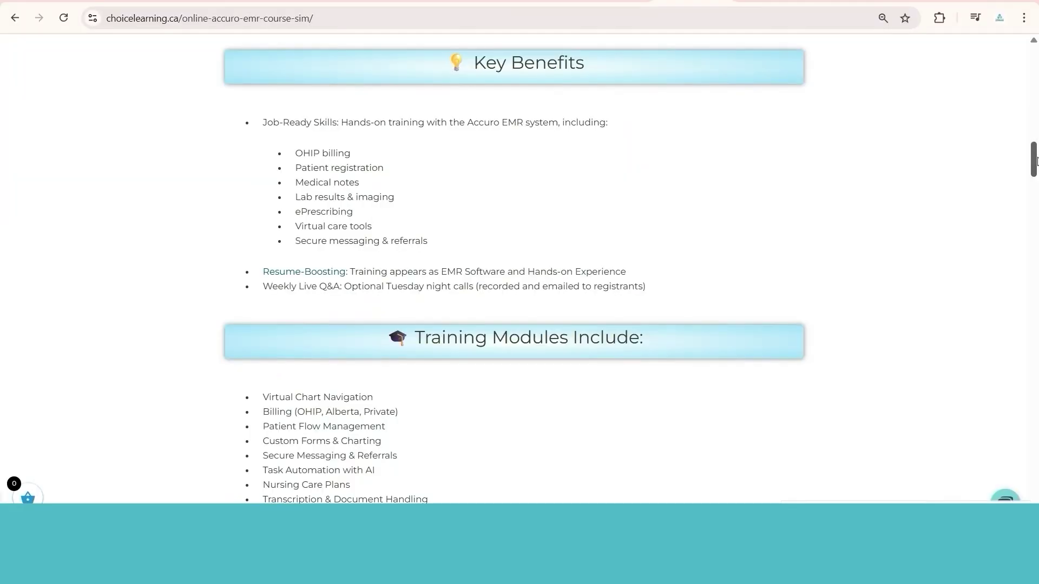
pyautogui.scroll(-5, 1035, 179)
pyautogui.moveTo(1036, 179); pyautogui.dragTo(1036, 252)
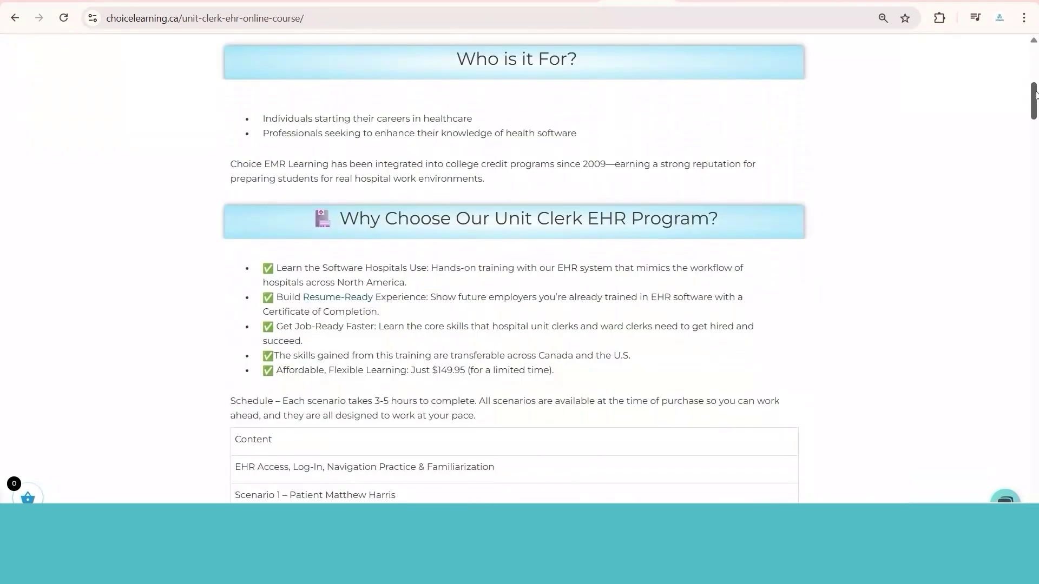
# Scroll the Unit Clerk EHR course page down to Boost Your Job Search and its sample resume
pyautogui.moveTo(1036, 100); pyautogui.dragTo(1036, 184)
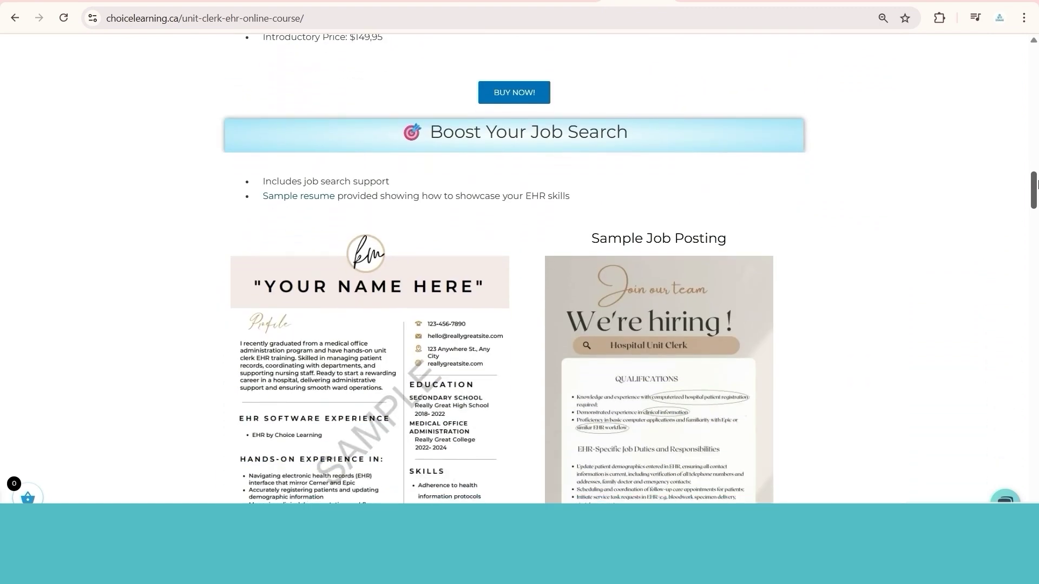